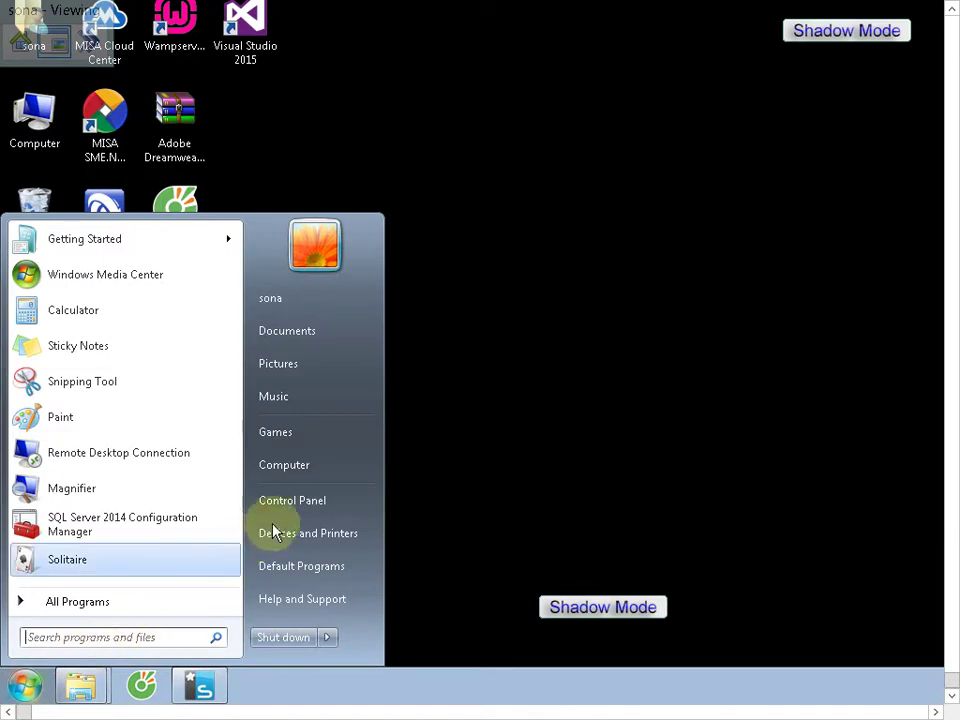
Step: Open the Control Panel, try the large icons view, return to Category view, and dismiss the Removable Disk (F:) scan prompt
left_click(292, 503)
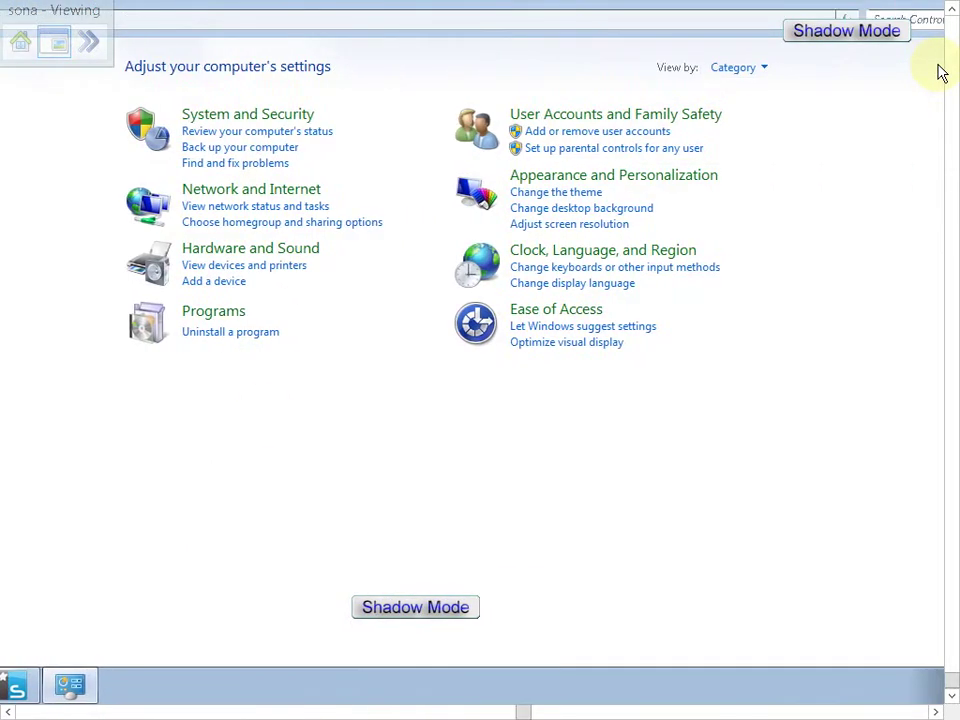
left_click(919, 70)
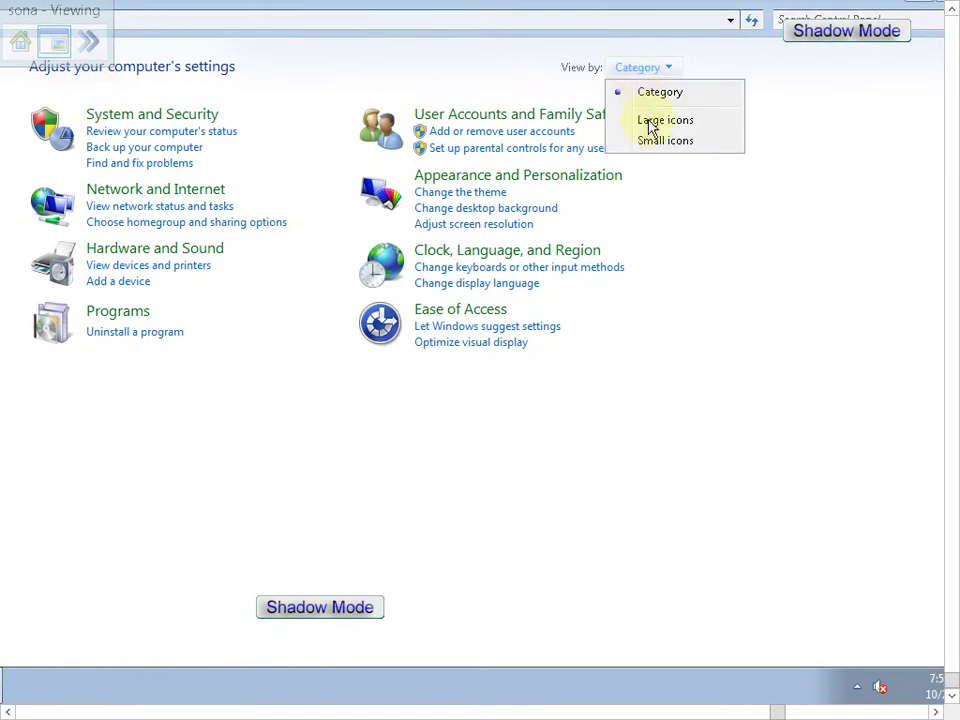
left_click(647, 120)
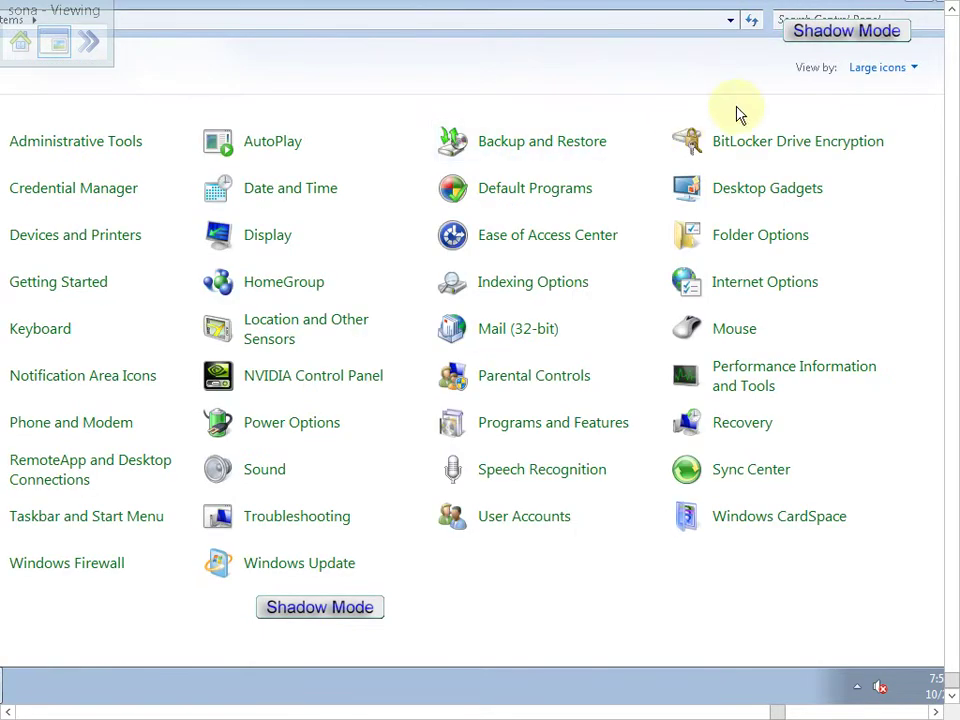
left_click(869, 76)
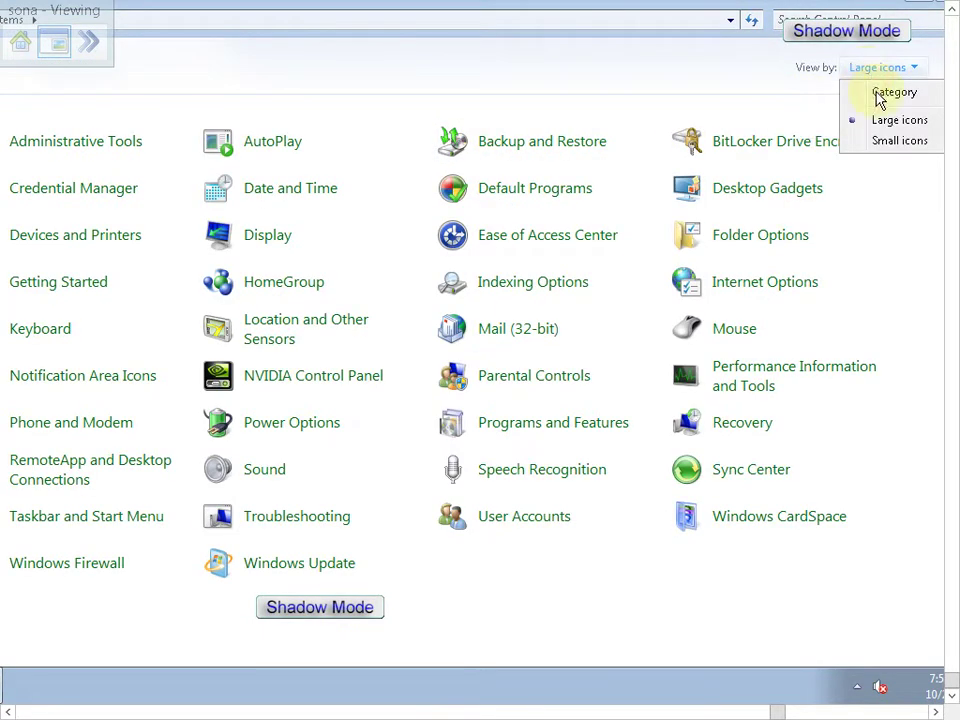
left_click(872, 92)
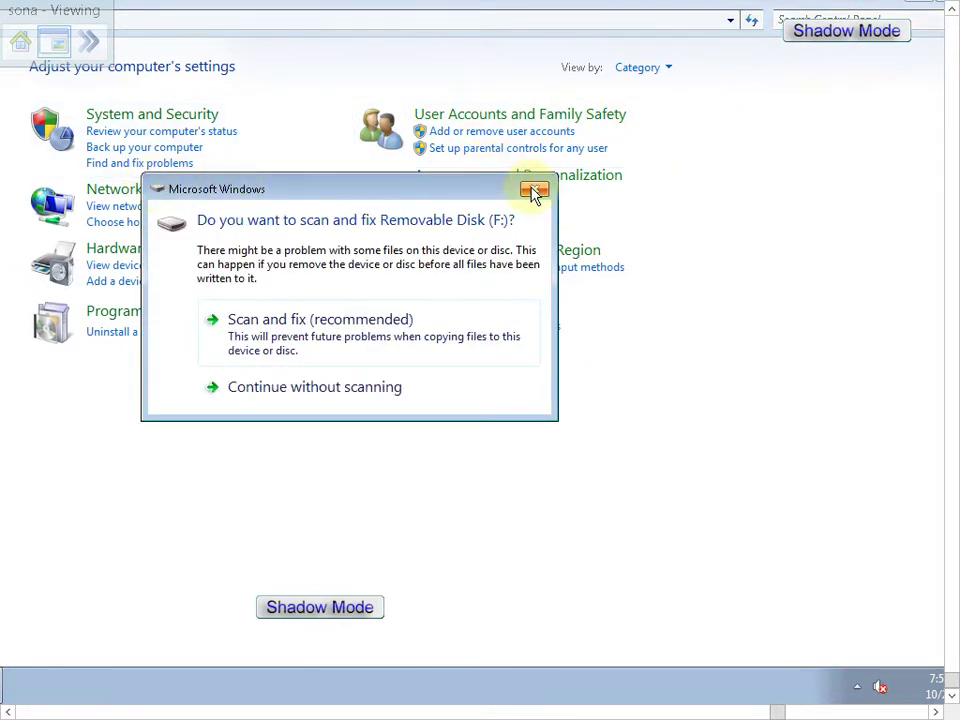
left_click(533, 189)
left_click(490, 99)
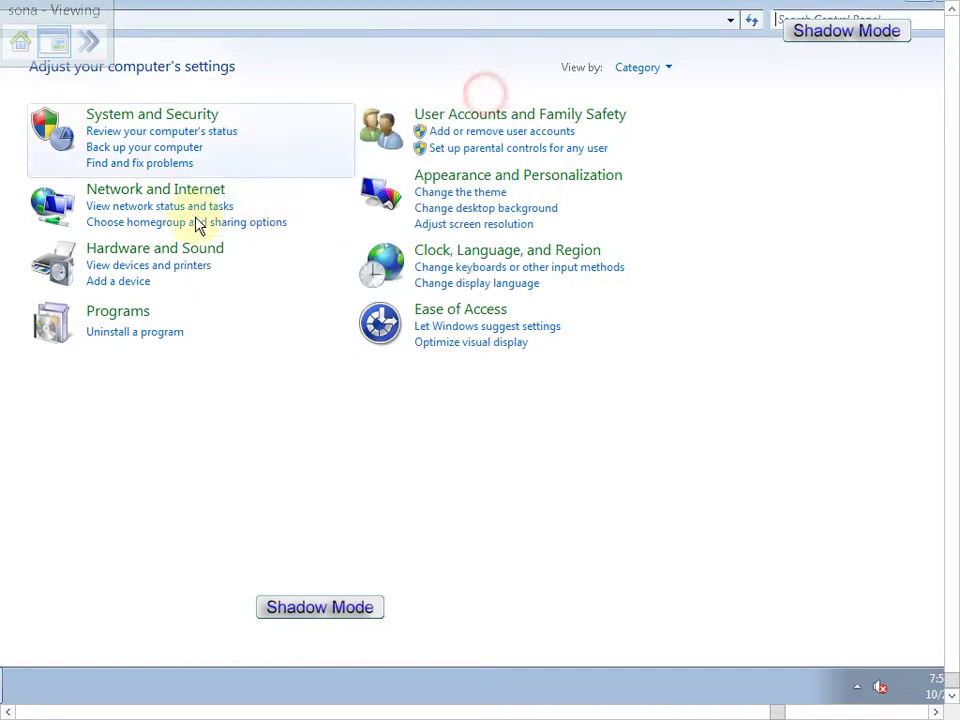
Step: Open the advanced sharing settings of the Network and Sharing Center and expand the Home or Work profile
left_click(180, 197)
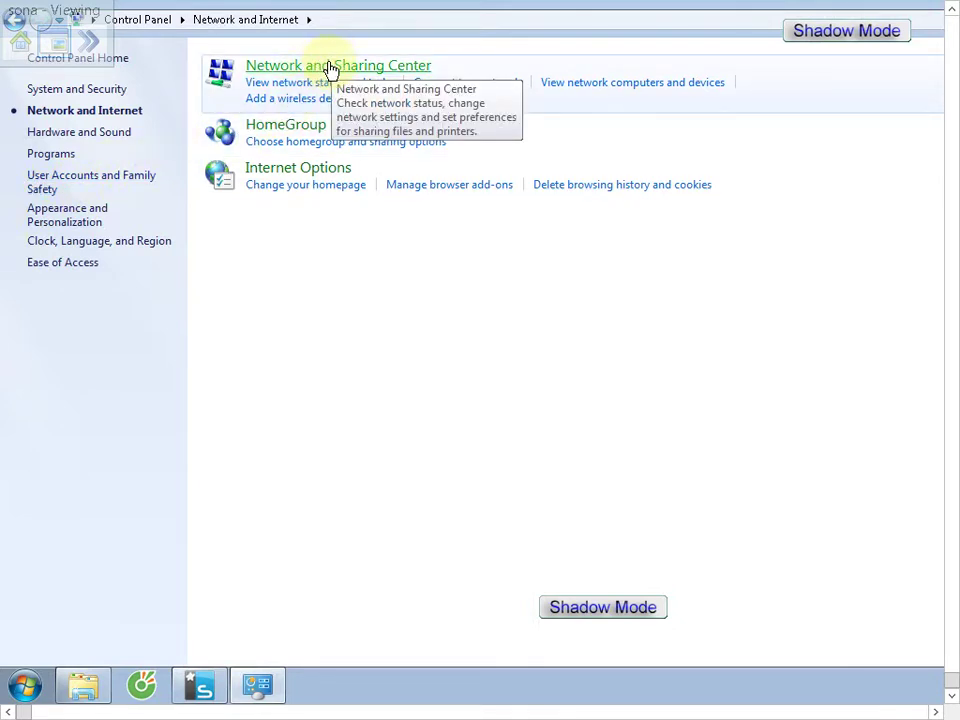
left_click(330, 66)
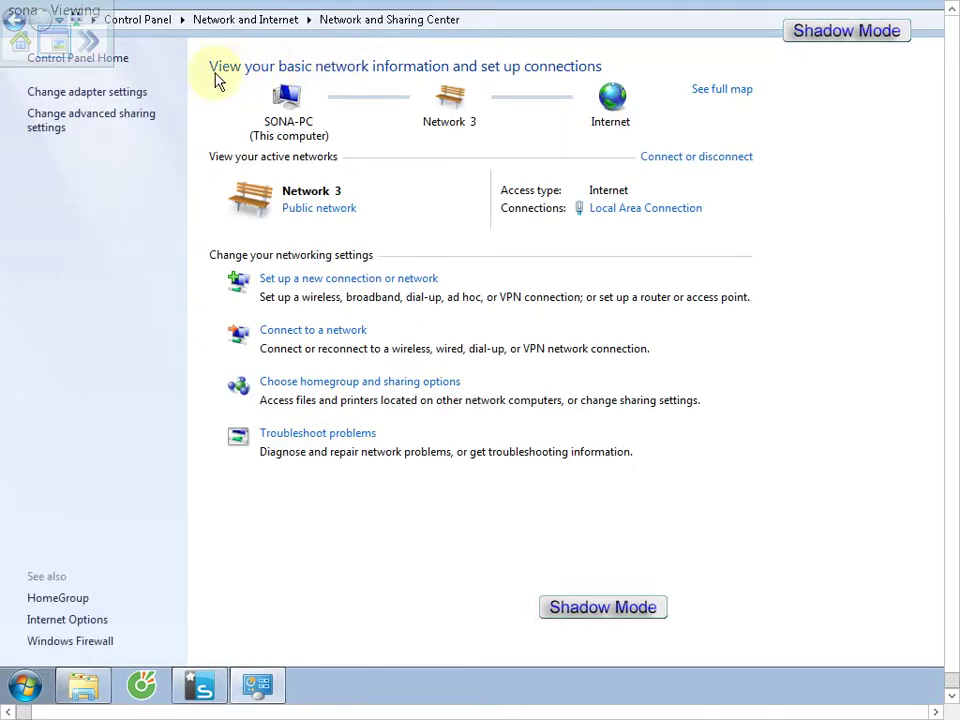
left_click(101, 120)
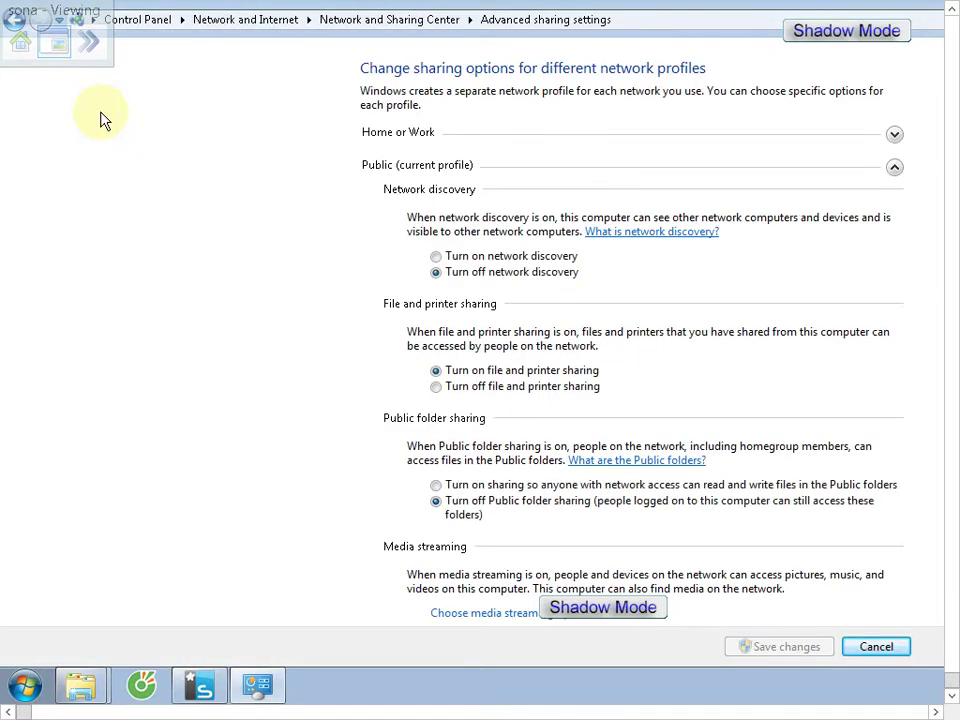
left_click(895, 136)
scroll(576, 375, "down", 2)
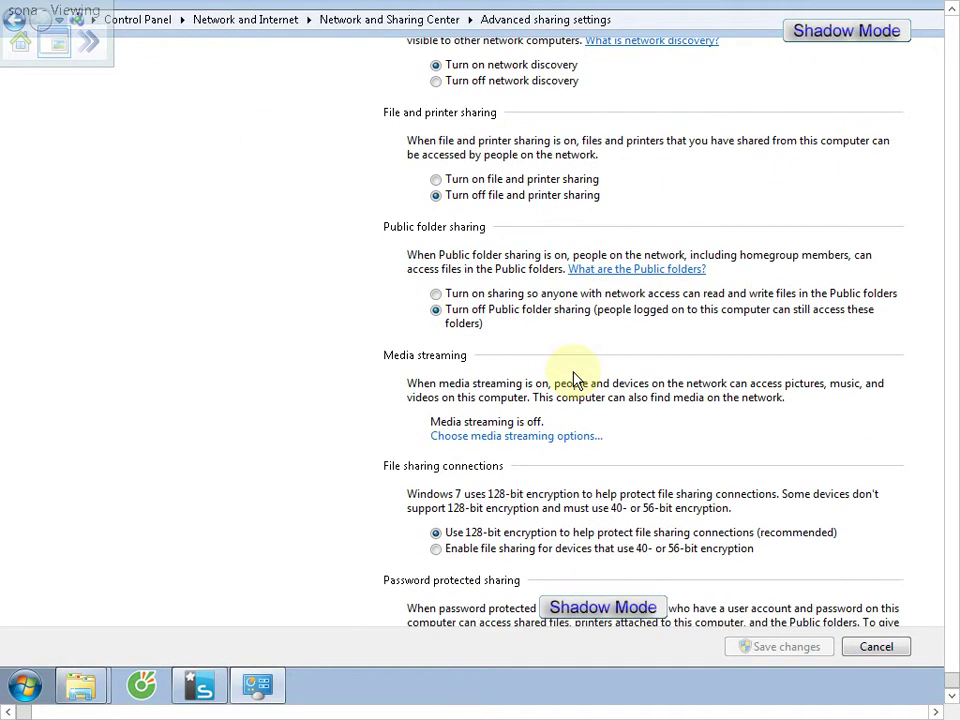
scroll(576, 380, "up", 3)
left_click(898, 138)
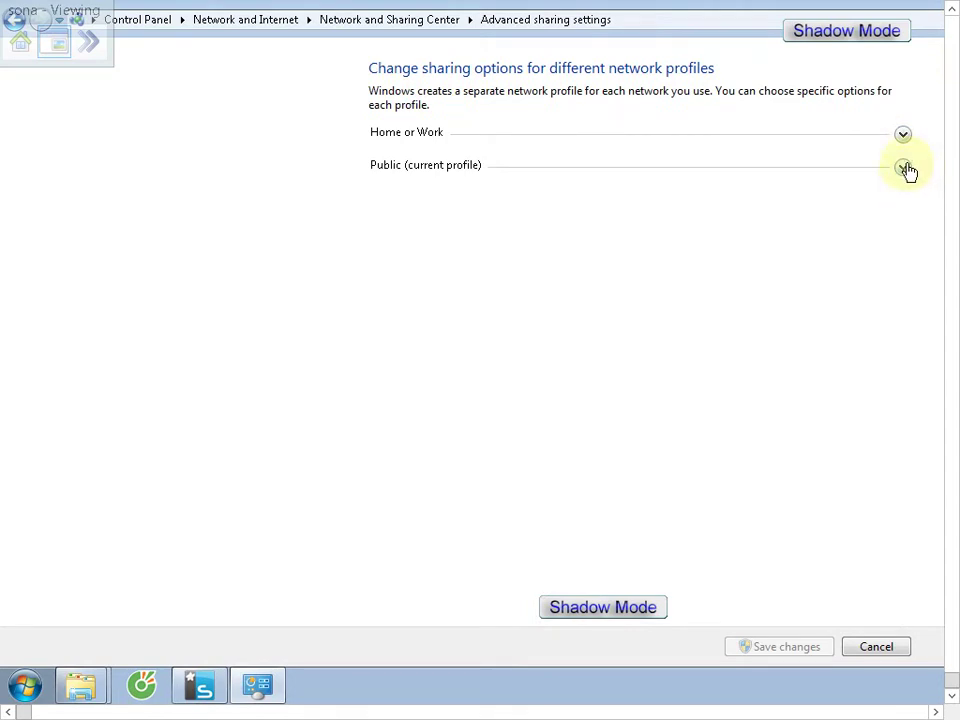
left_click(905, 140)
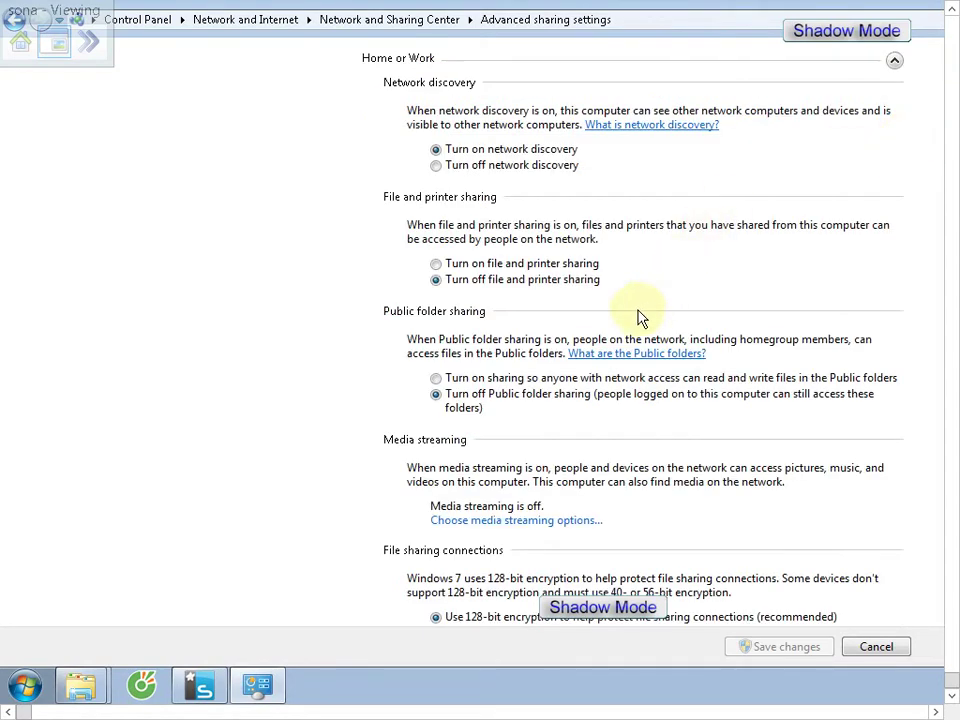
Step: Turn on password protected sharing in the Home or Work profile and save the changes
scroll(560, 365, "down", 1)
scroll(560, 365, "down", 4)
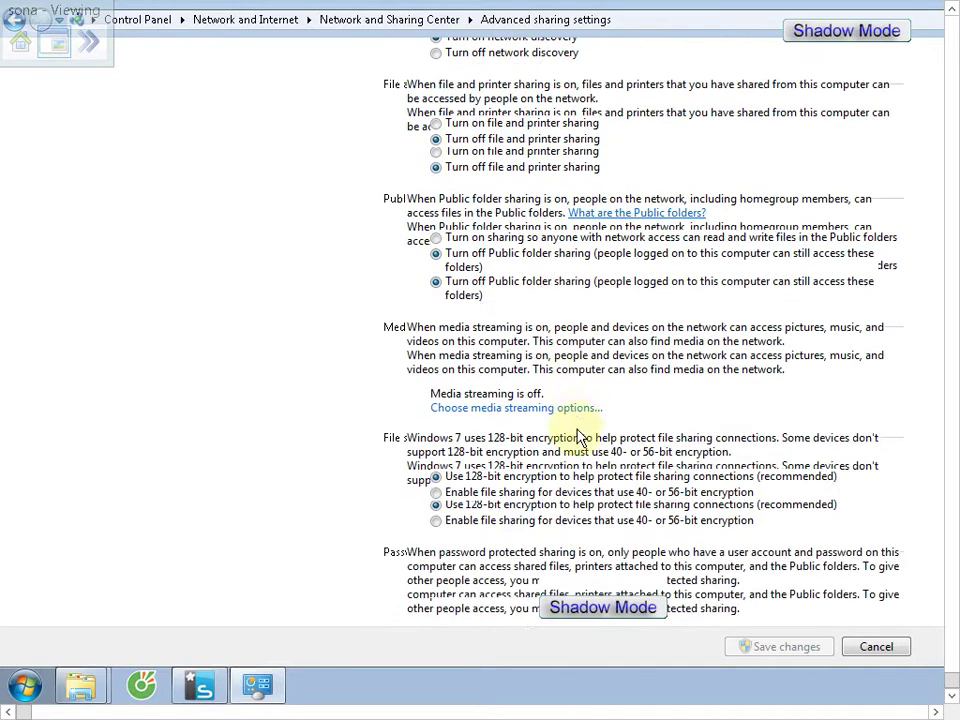
left_click(481, 484)
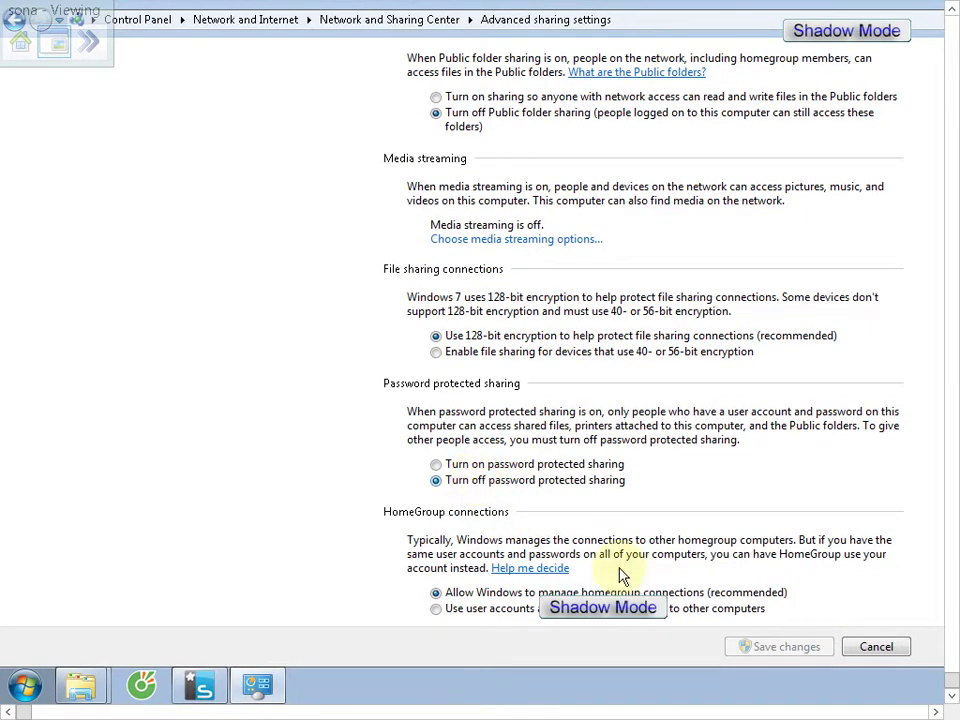
left_click(757, 655)
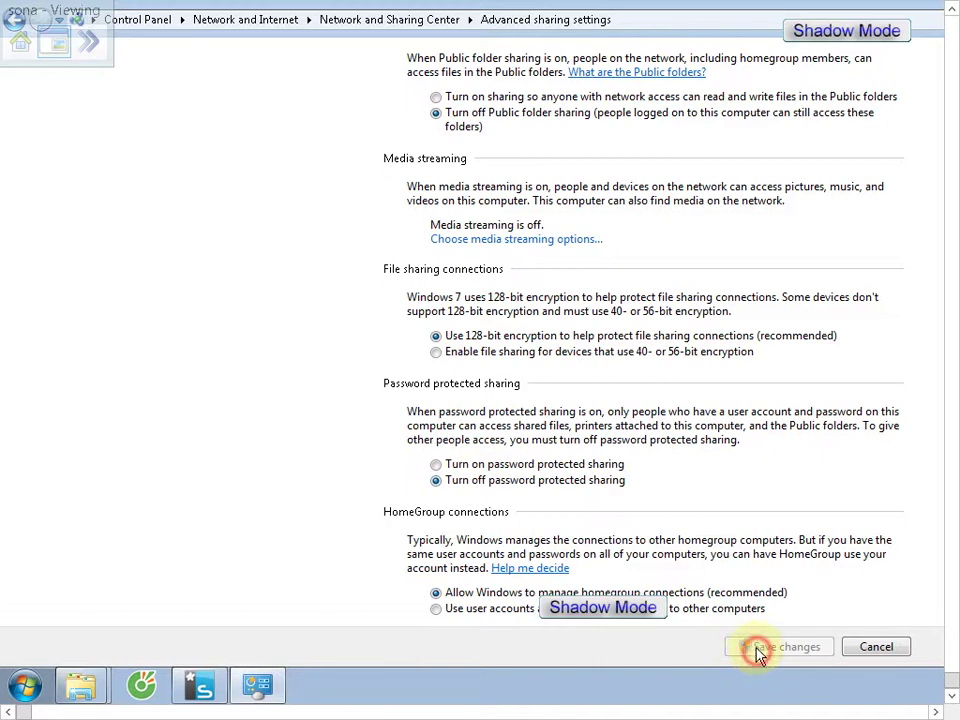
left_click(436, 464)
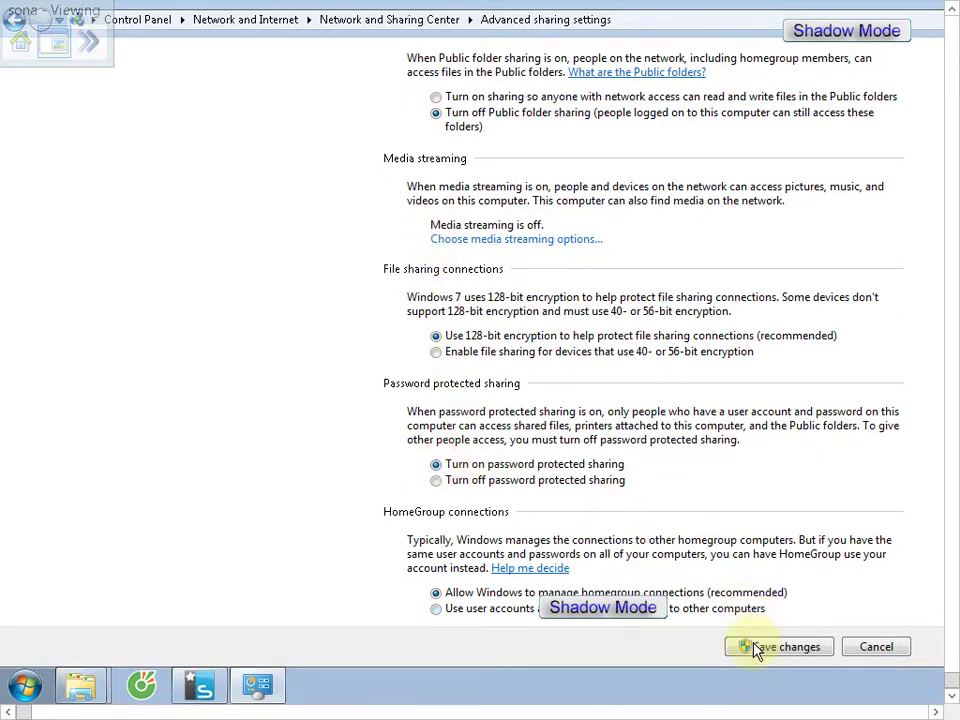
left_click(749, 648)
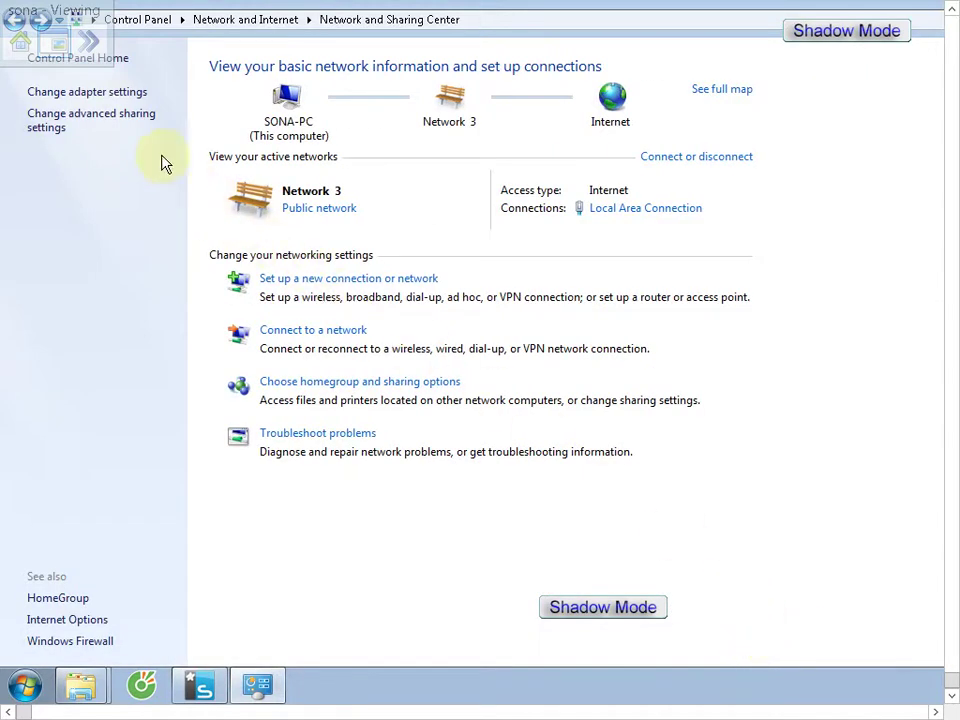
Step: Reopen the advanced sharing settings, turn off password protected sharing in the Home or Work profile, and save the changes
left_click(117, 117)
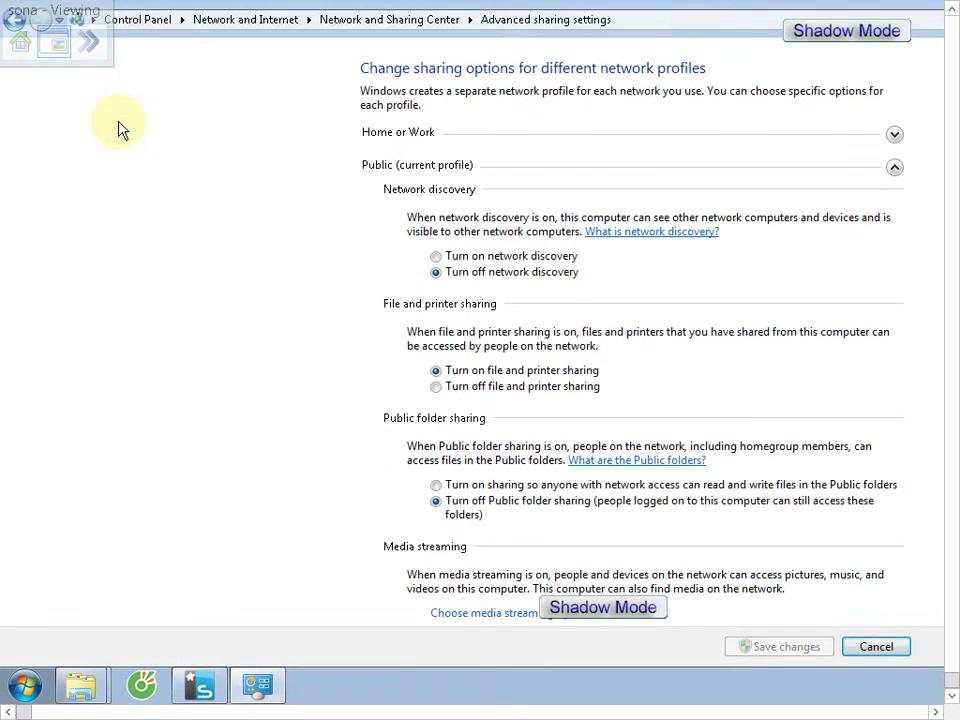
left_click(895, 138)
scroll(671, 321, "down", 5)
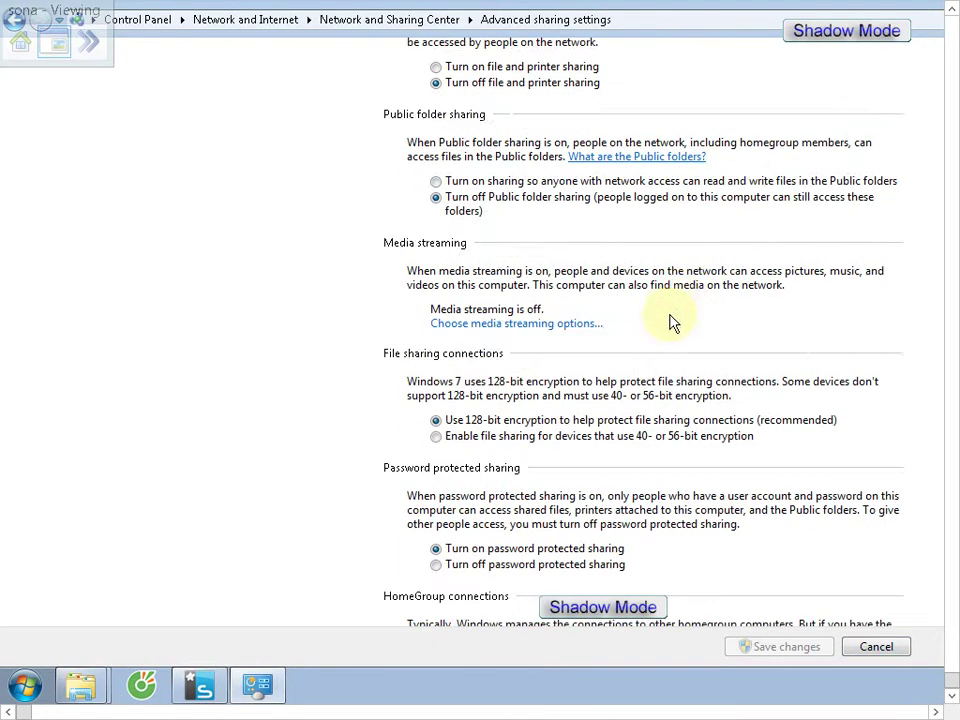
left_click(447, 483)
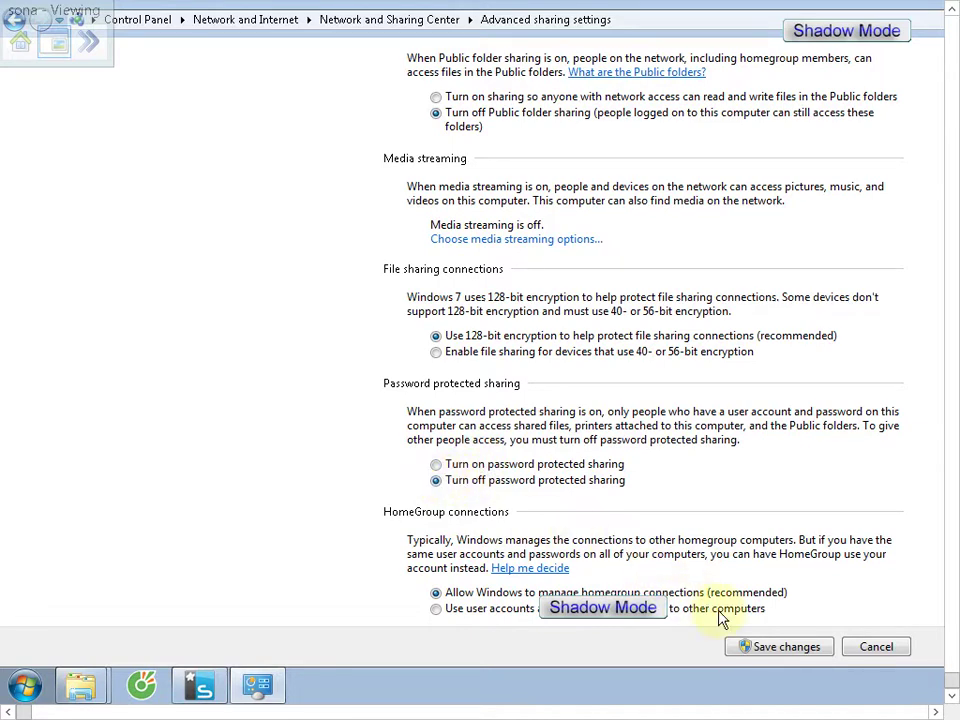
left_click(750, 652)
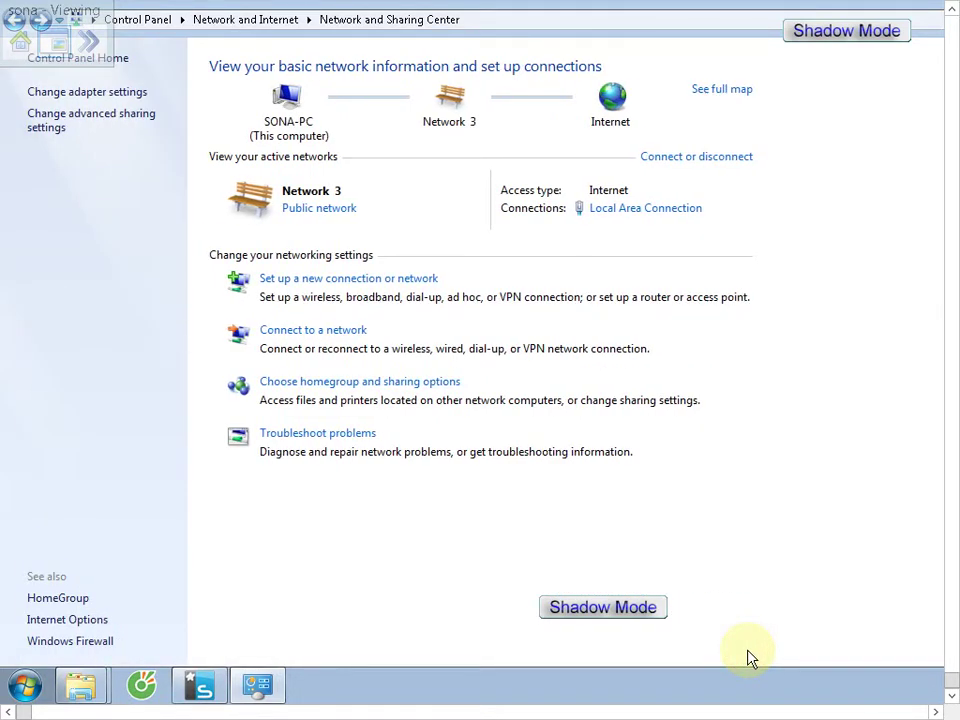
Step: Look up the IPv4 address in the Local Area Connection's details and close the connection windows
left_click(640, 217)
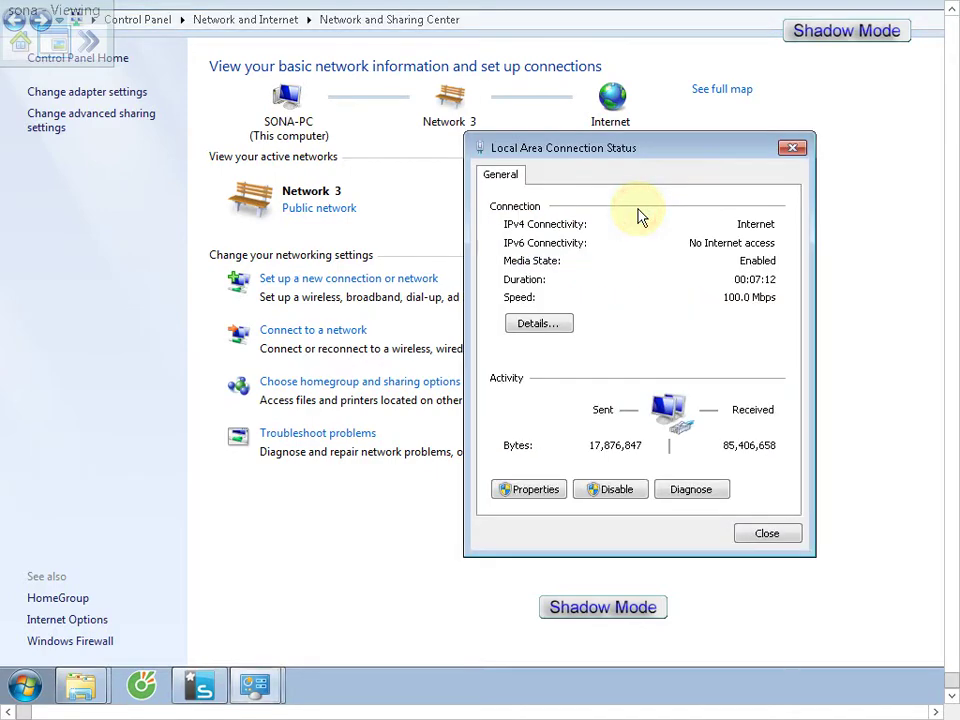
left_click(546, 326)
left_click(640, 309)
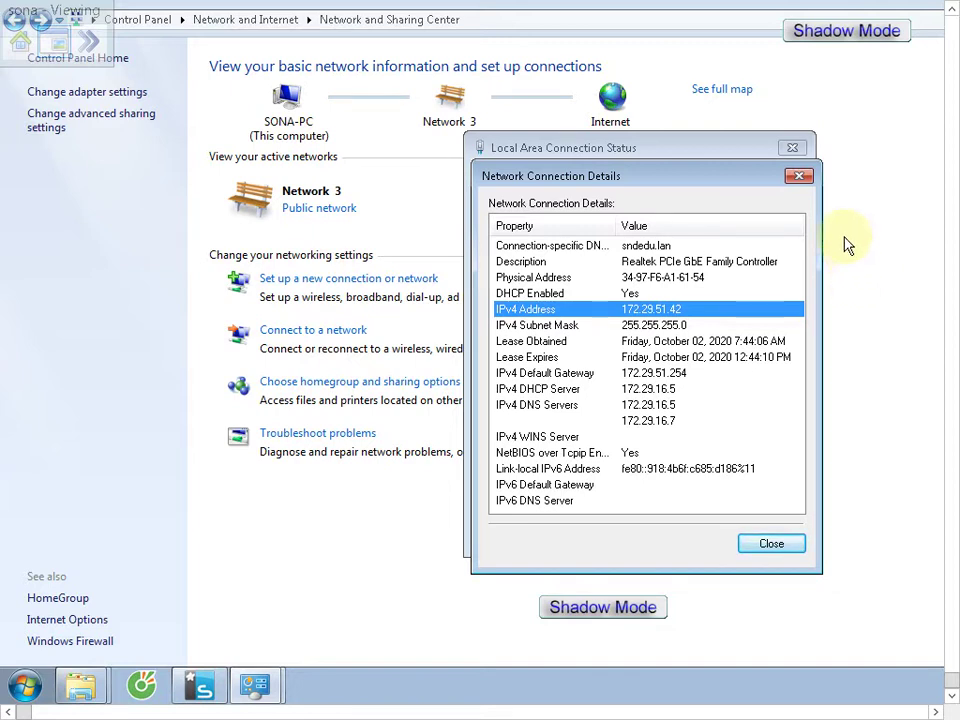
left_click(800, 179)
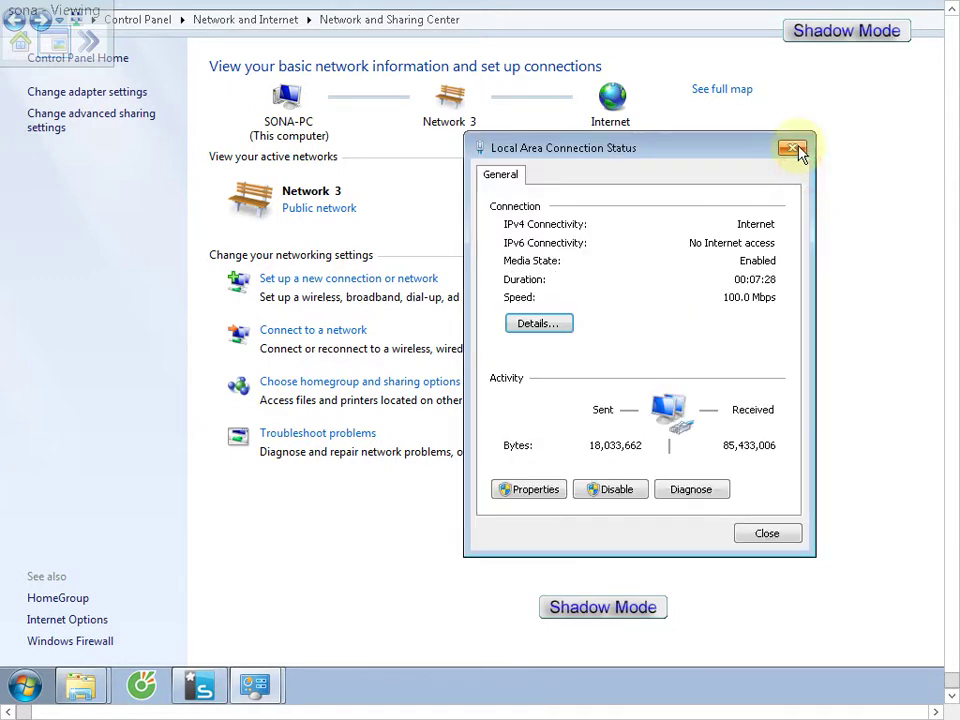
left_click(795, 150)
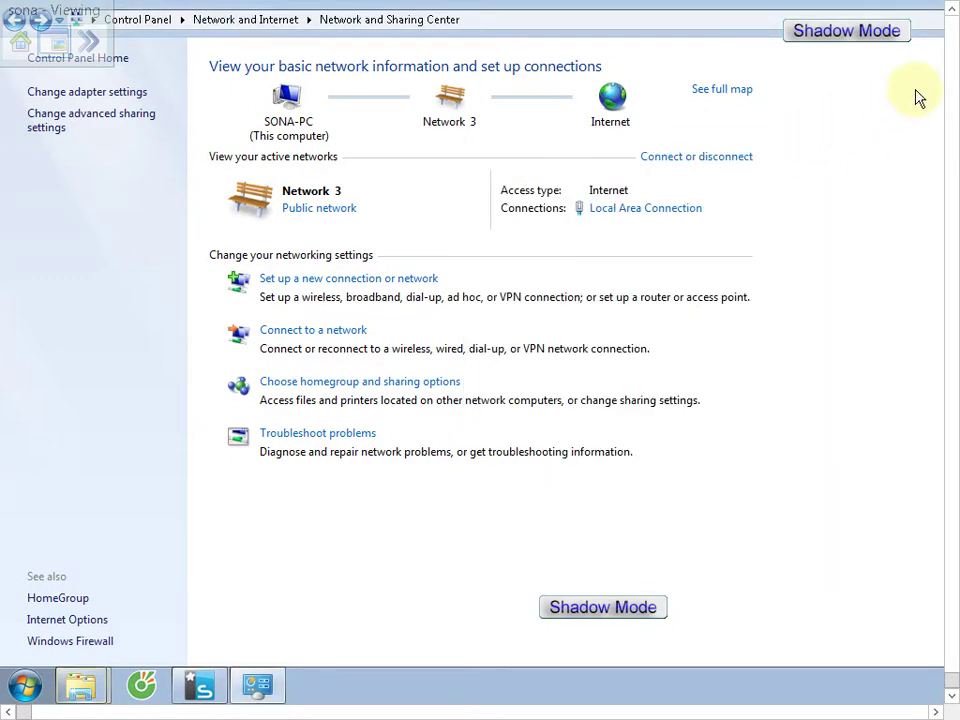
Step: Bring up the pending scan-and-fix prompt for Removable Disk (F:) and dismiss it without scanning
left_click(951, 9)
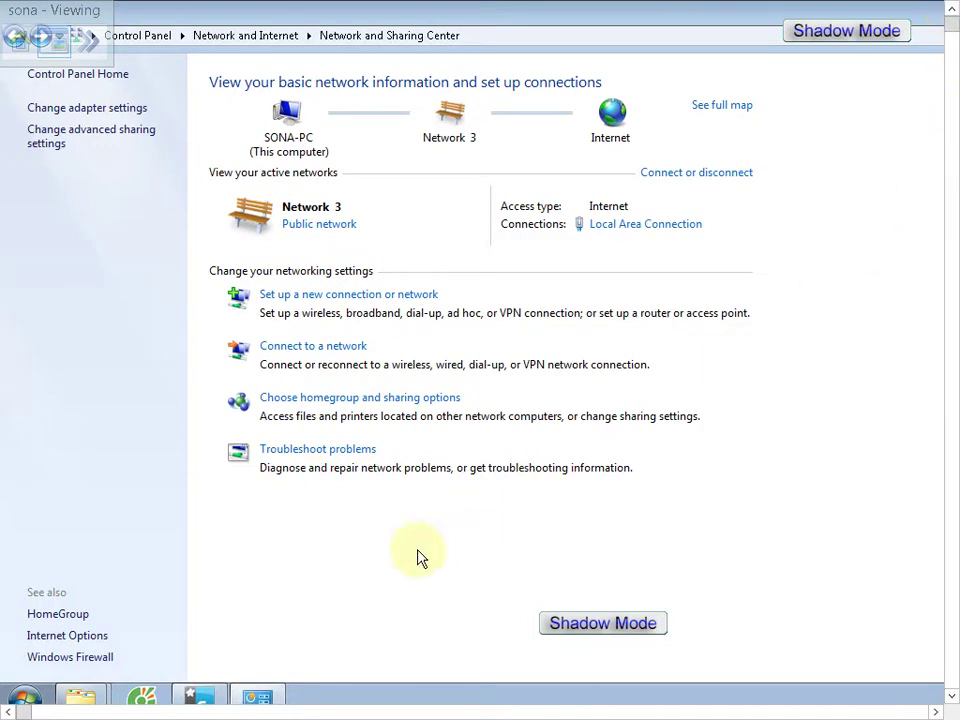
mouse_move(80, 690)
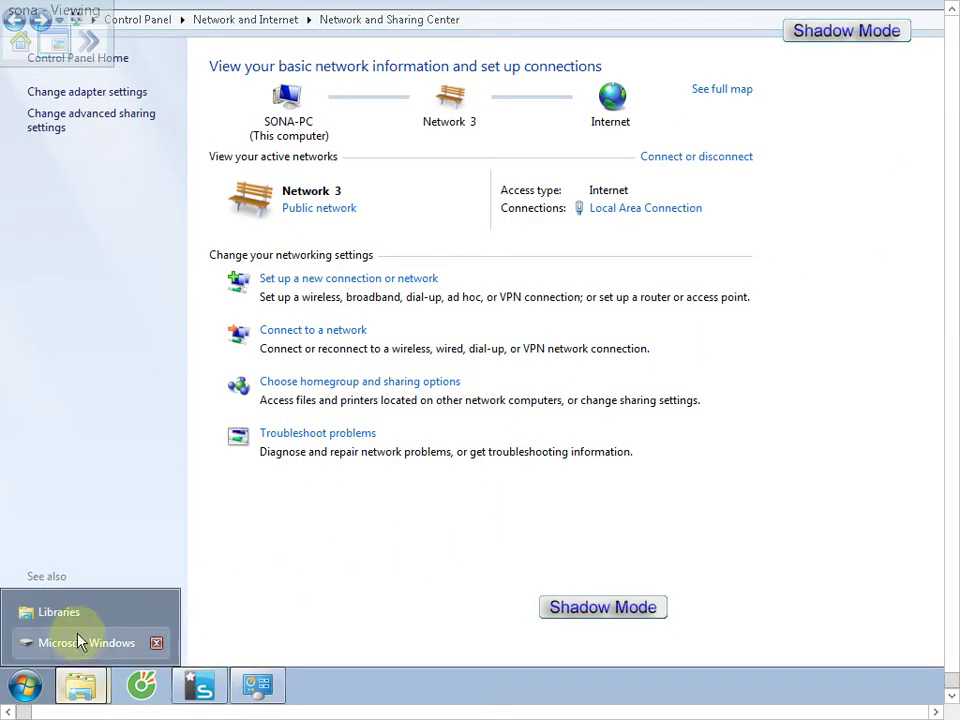
left_click(88, 687)
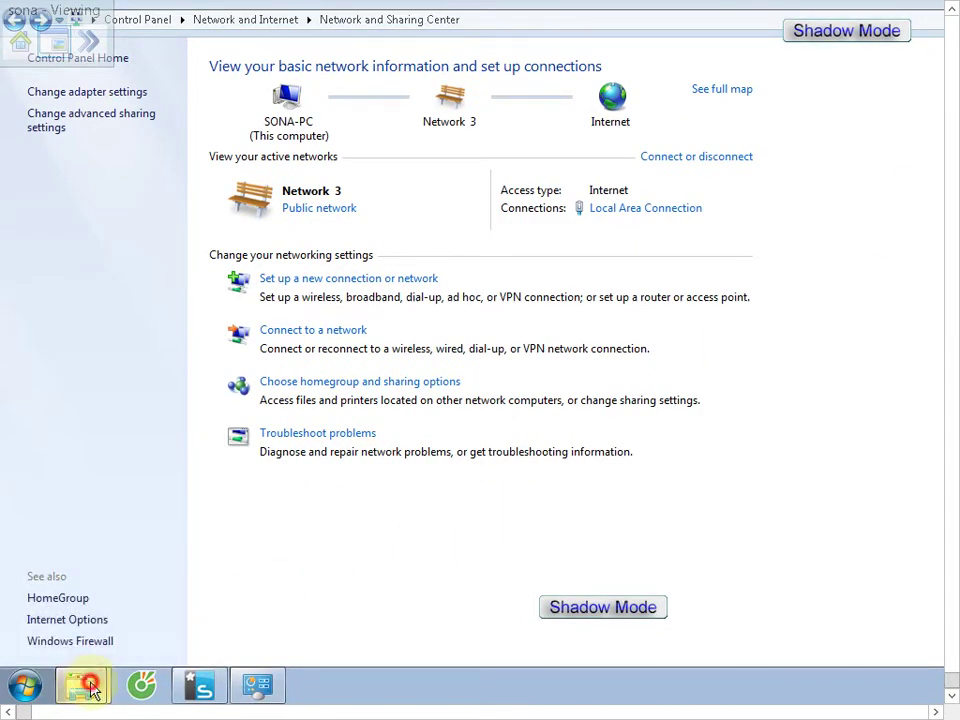
left_click(47, 638)
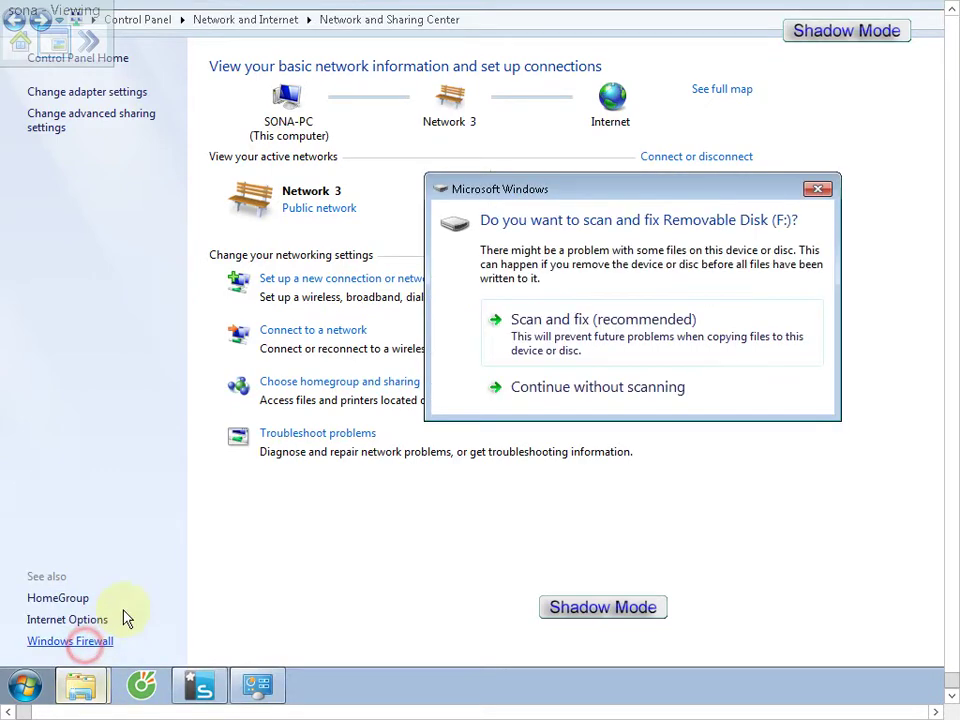
left_click(815, 190)
Step: Open the Computer window, maximize it, and browse to Local Disk (D:)
left_click(28, 695)
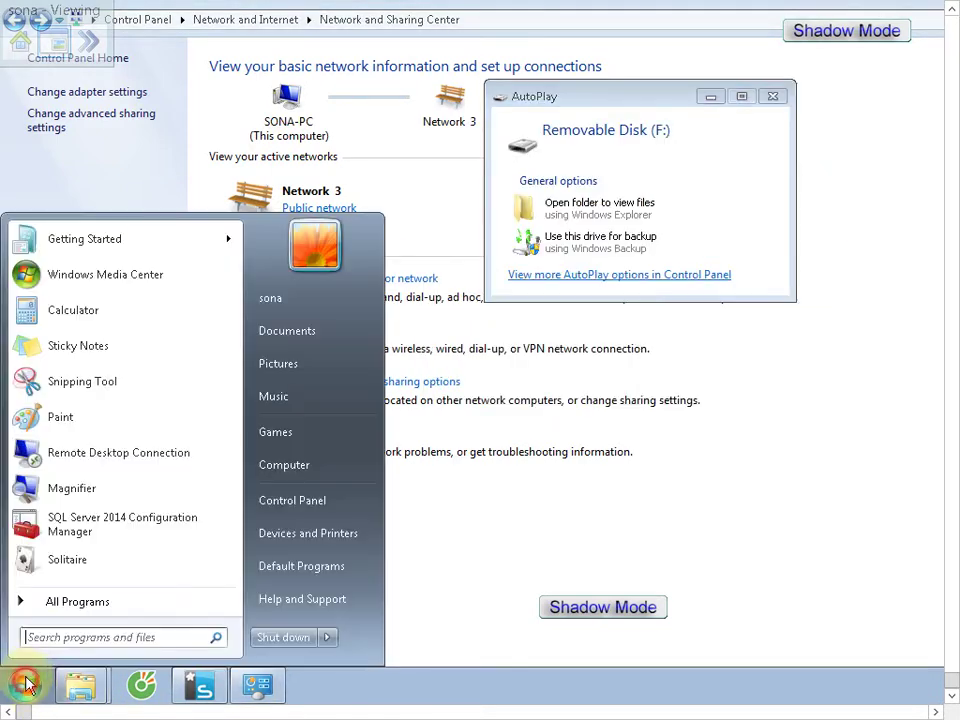
left_click(285, 470)
left_click(643, 117)
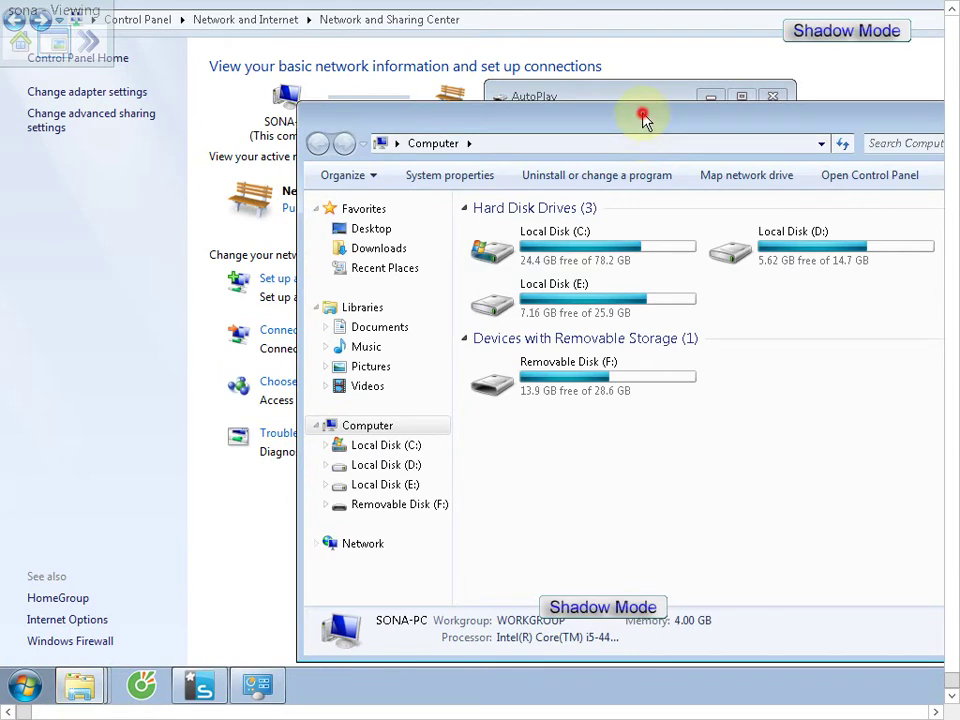
double_click(643, 117)
double_click(531, 146)
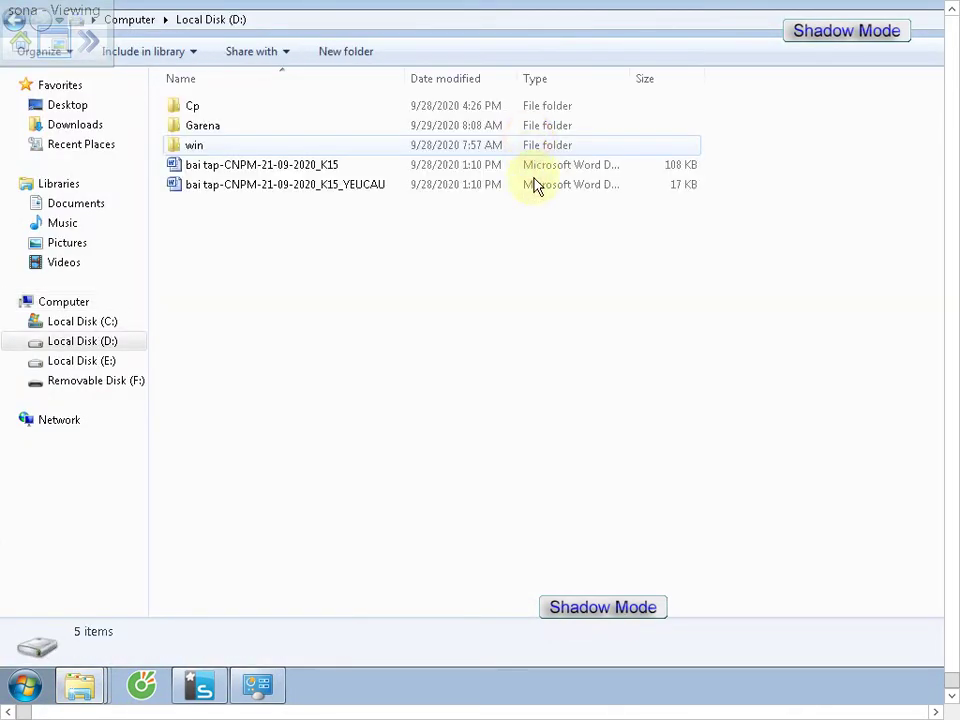
Step: Permanently delete the Garena folder from Local Disk (D:)
right_click(318, 272)
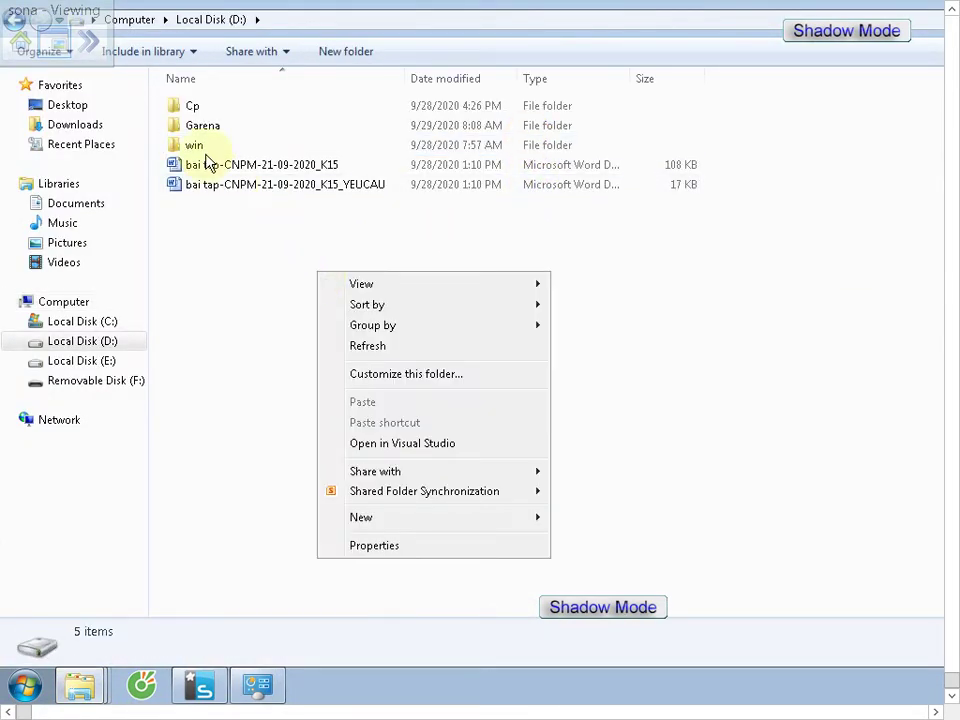
left_click(206, 130)
key("shift+Delete")
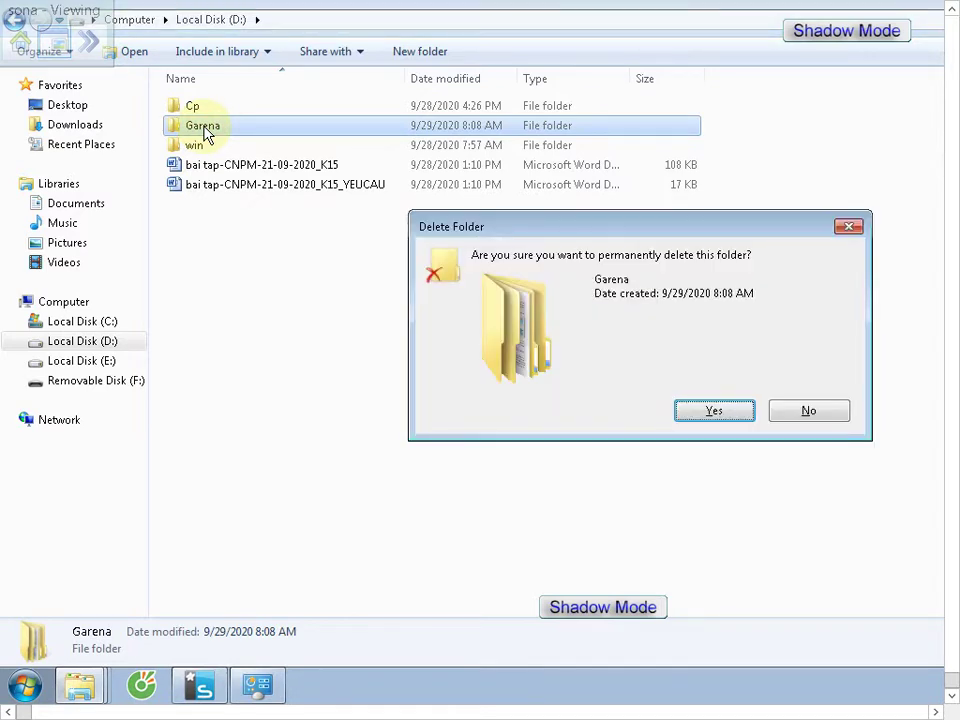
key("Return")
Step: Create a folder named phanmem on Local Disk (D:)
right_click(418, 380)
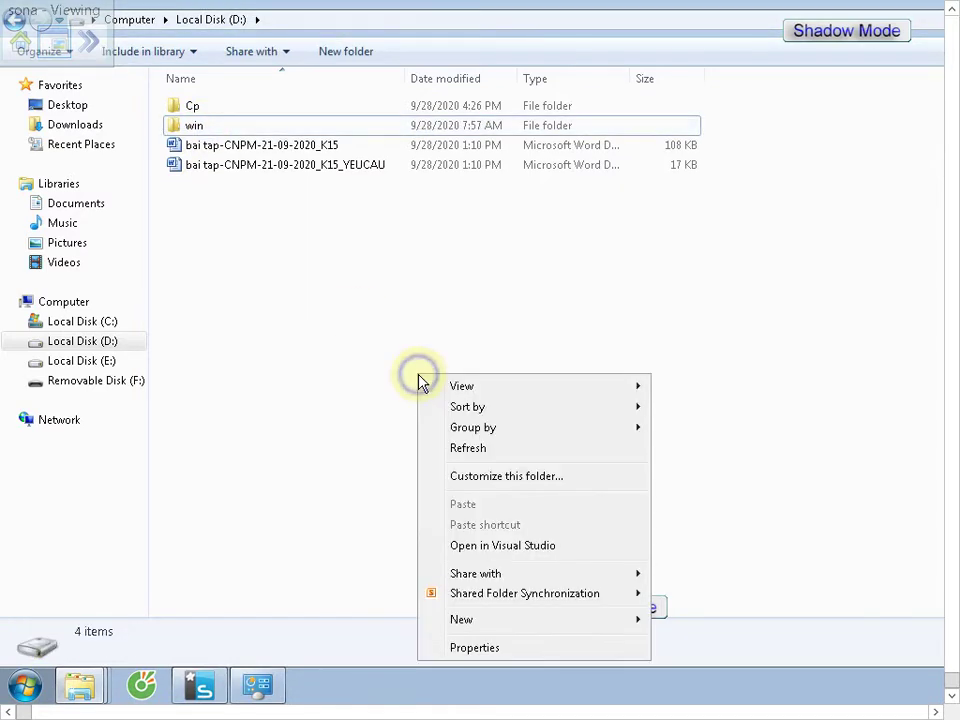
mouse_move(467, 622)
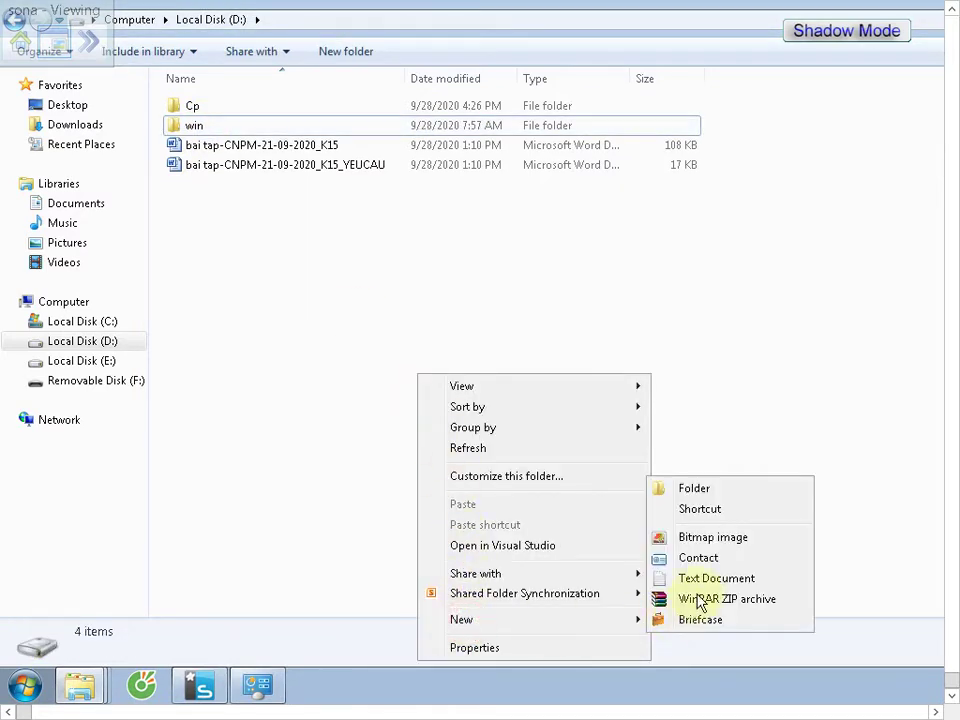
left_click(692, 487)
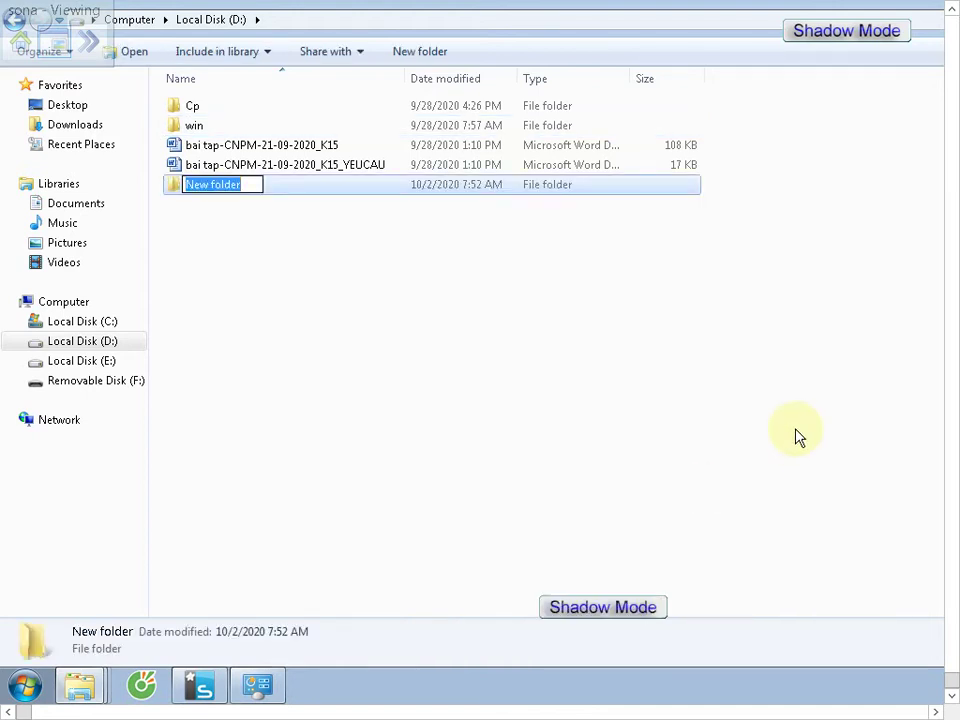
type("s")
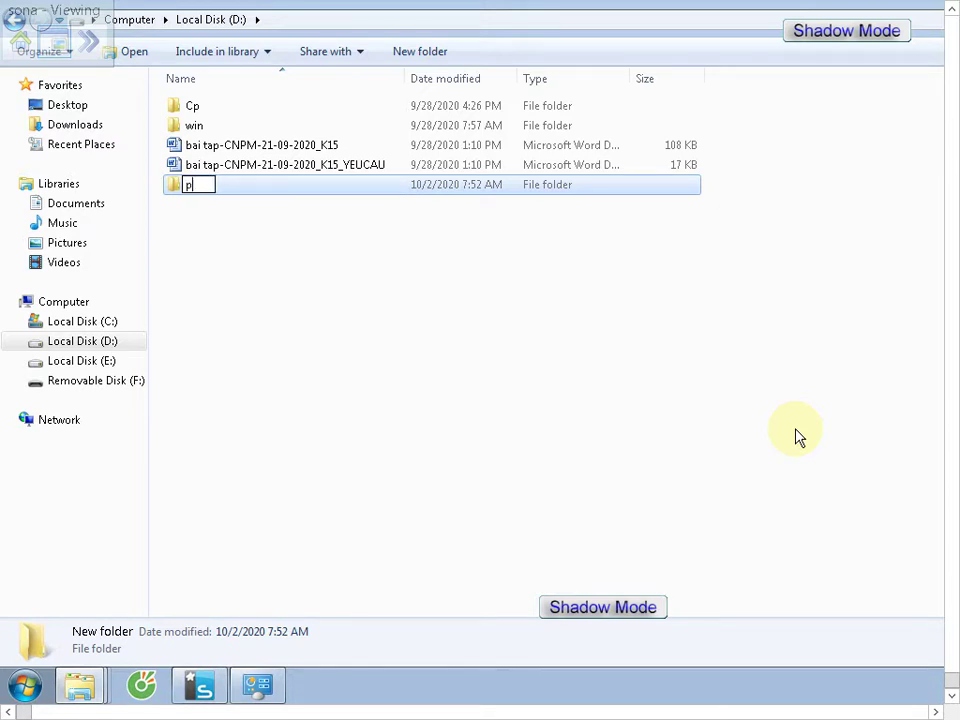
type("hanmem")
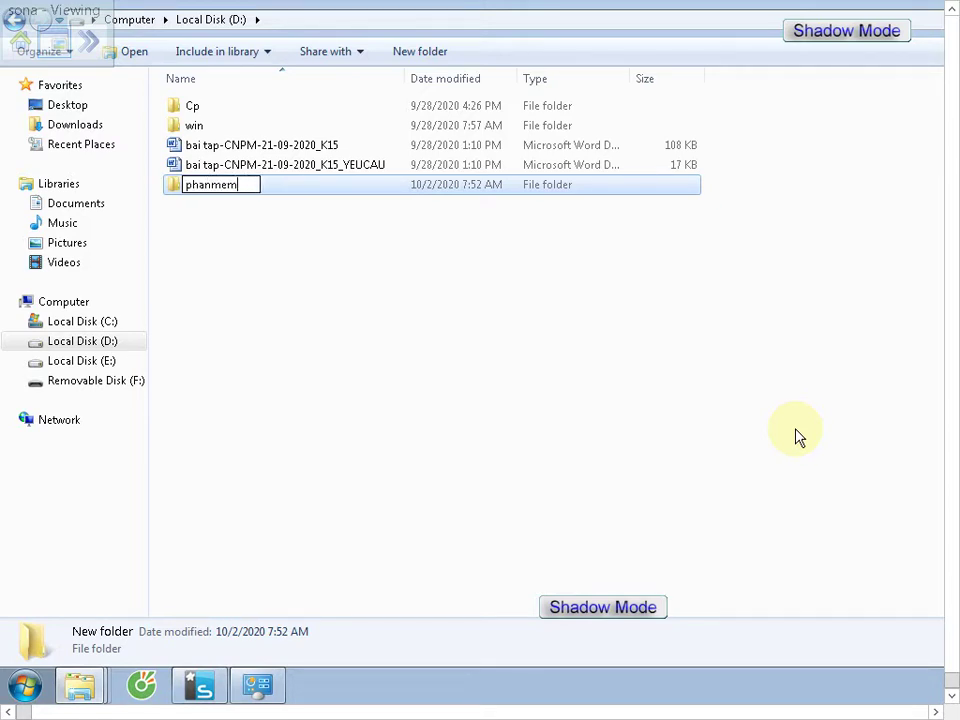
key("Return")
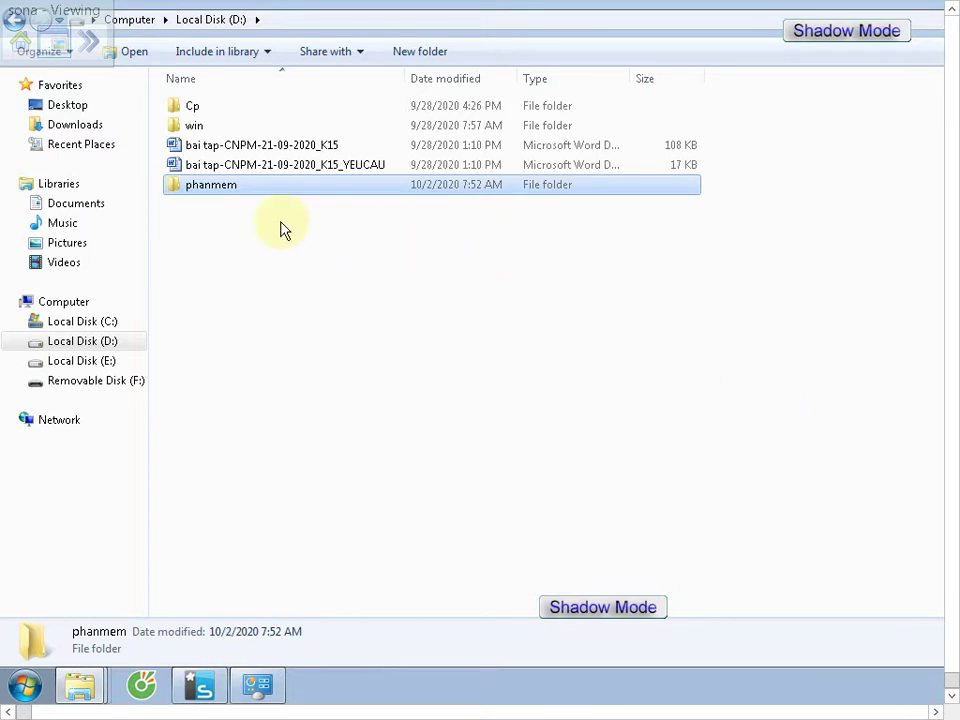
Step: In the phanmem folder's file sharing settings, add Everyone with the Read/Write permission level
right_click(231, 190)
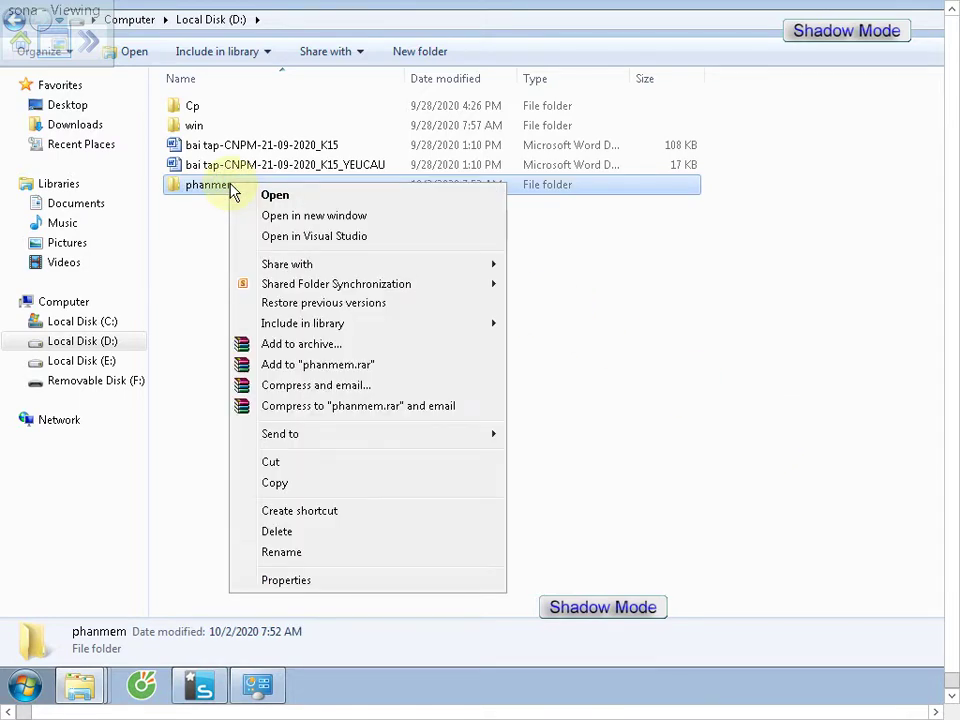
left_click(303, 582)
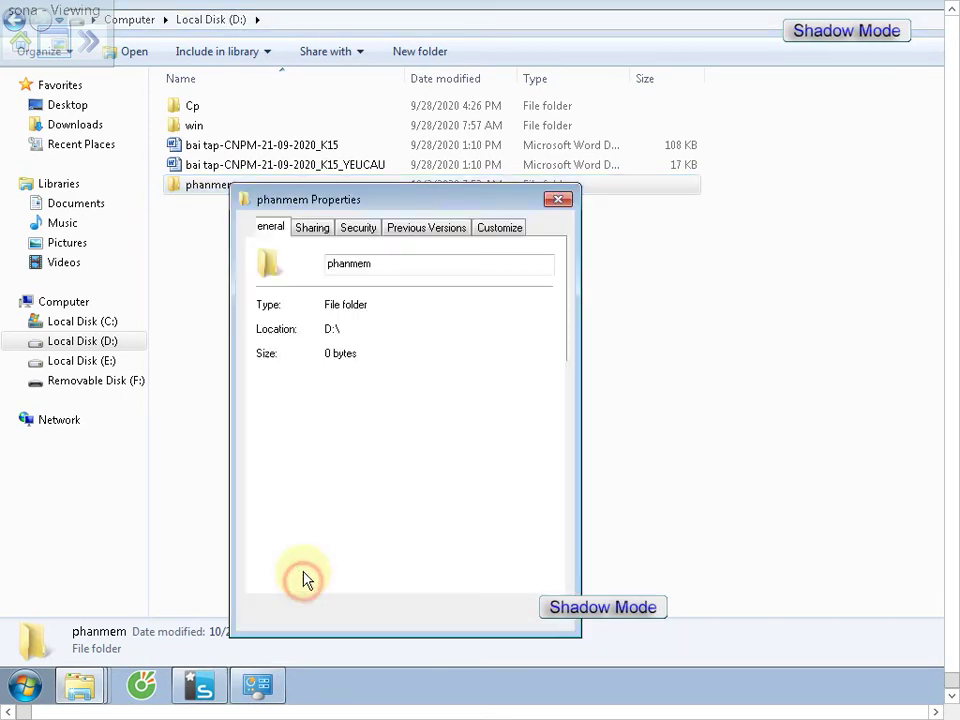
left_click(316, 229)
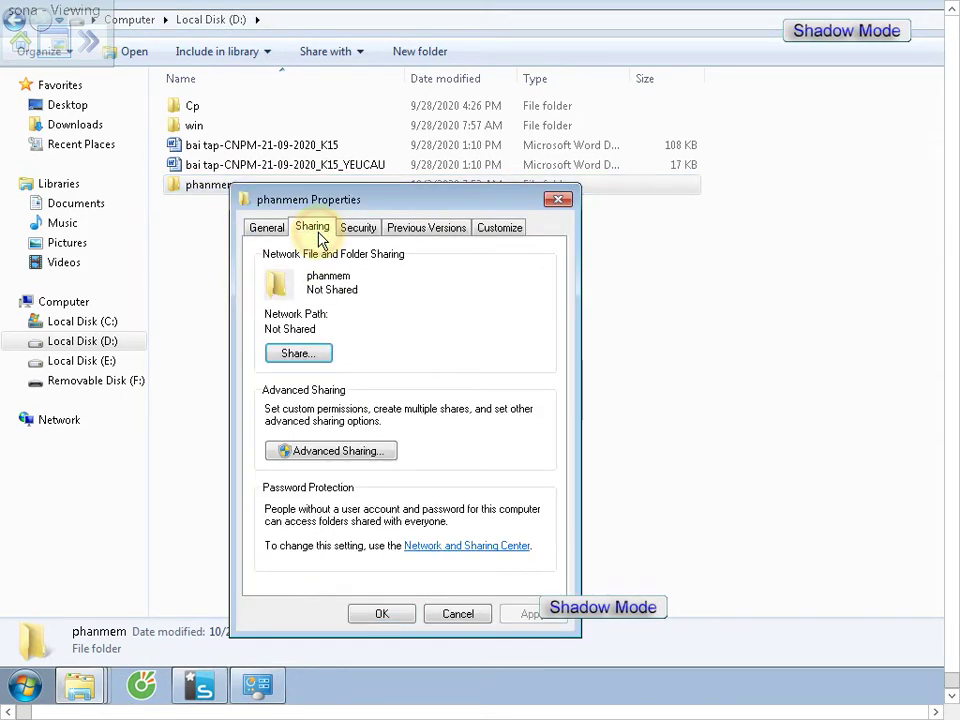
left_click(314, 356)
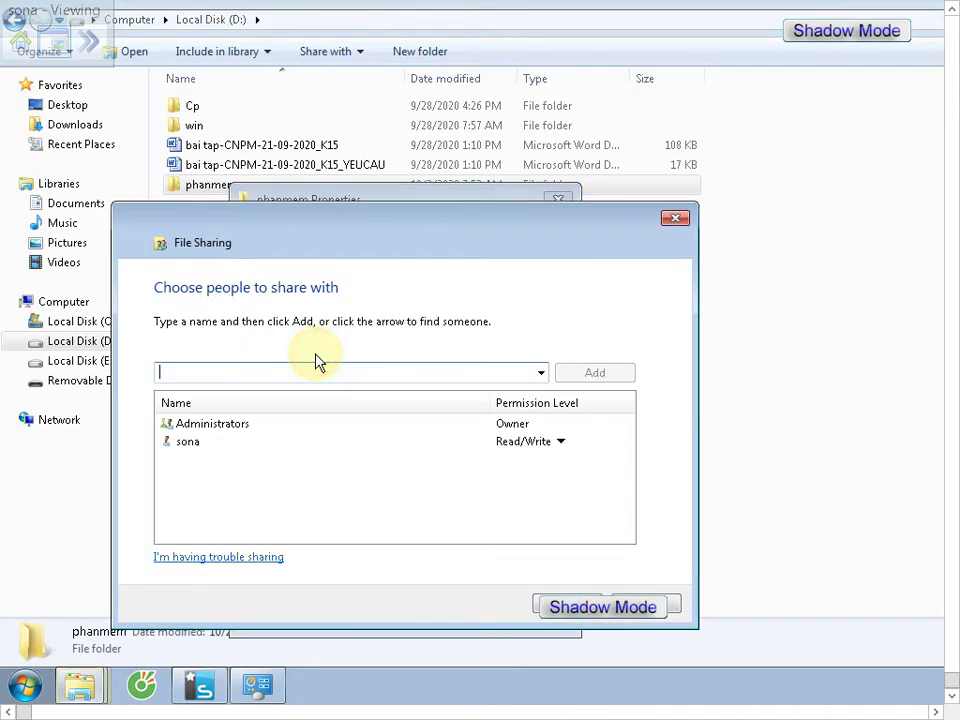
left_click(541, 372)
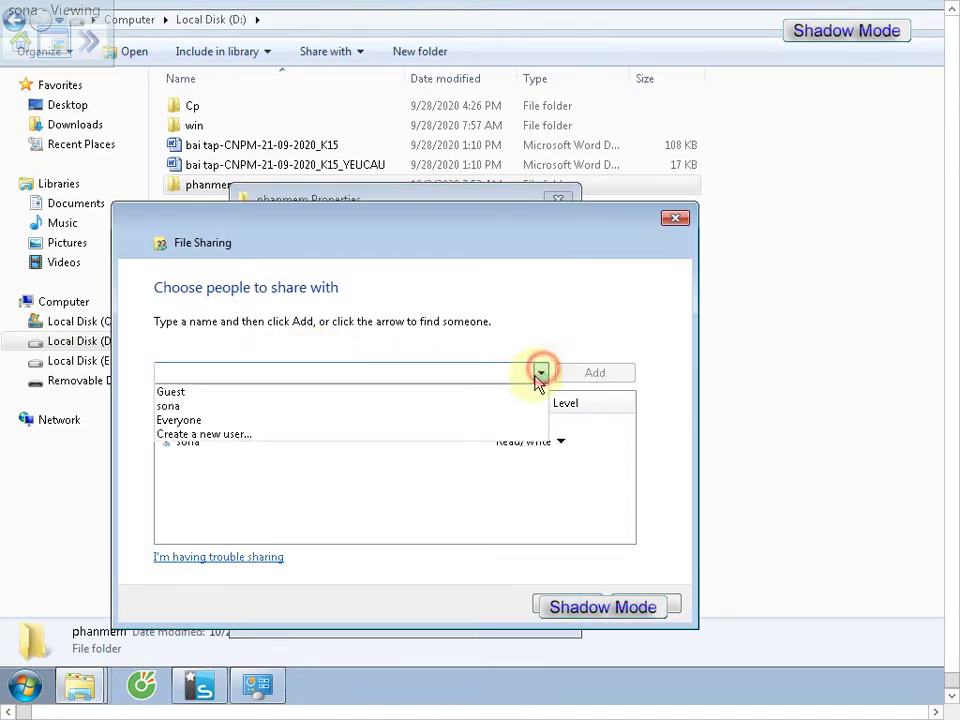
left_click(311, 421)
left_click_drag(345, 215, 349, 106)
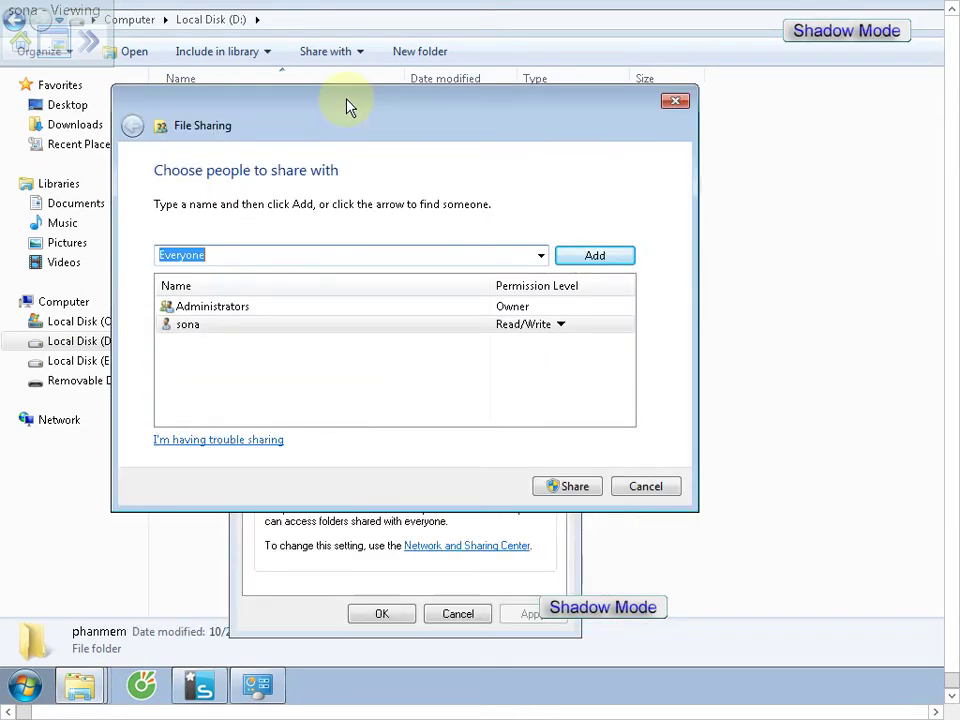
left_click(566, 258)
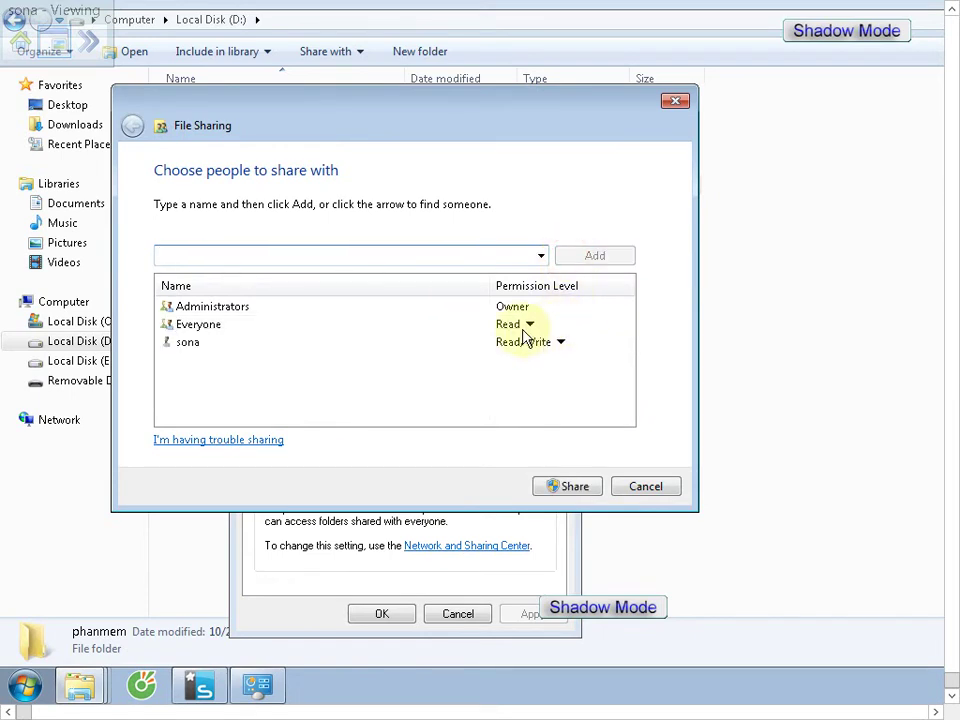
left_click(526, 326)
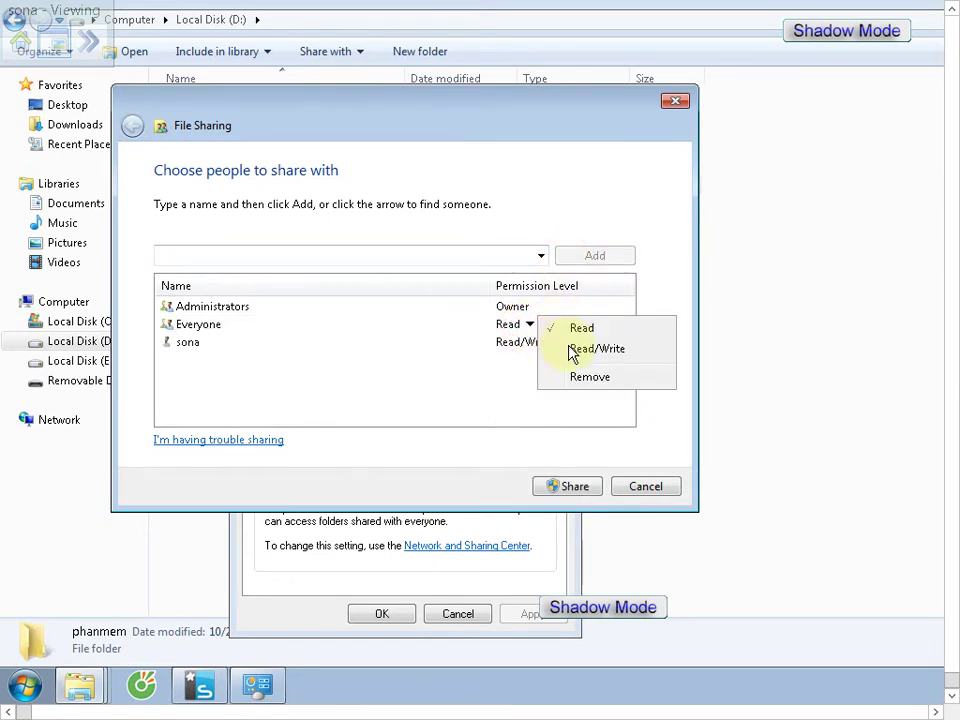
left_click(590, 349)
Step: Share the phanmem folder, turning on network discovery and file sharing for all public networks, and close its properties
left_click(584, 496)
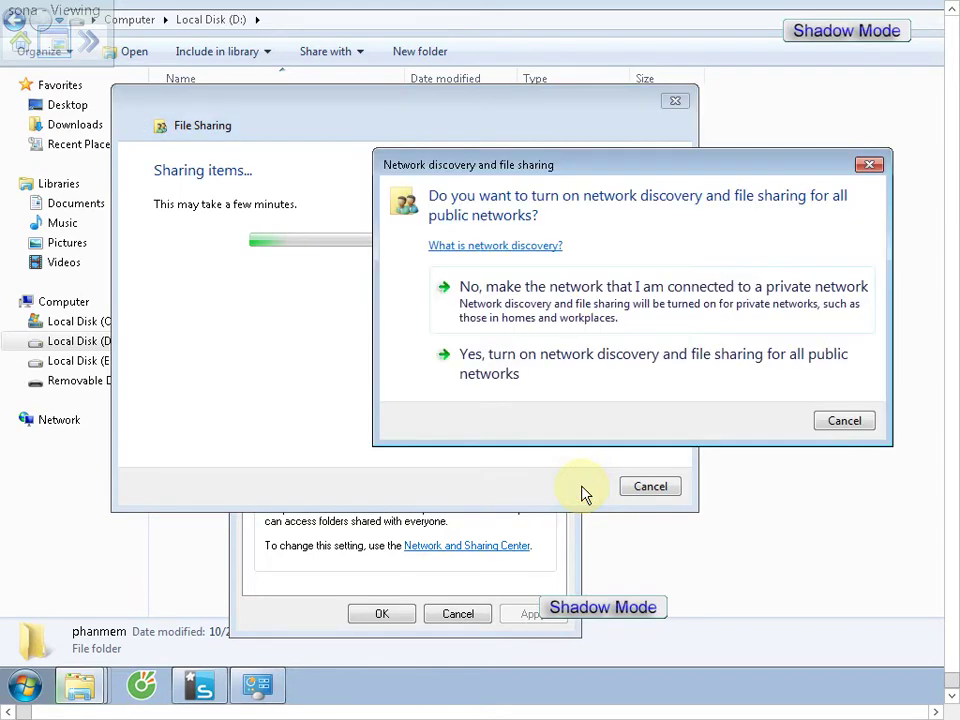
left_click(548, 378)
left_click(216, 296)
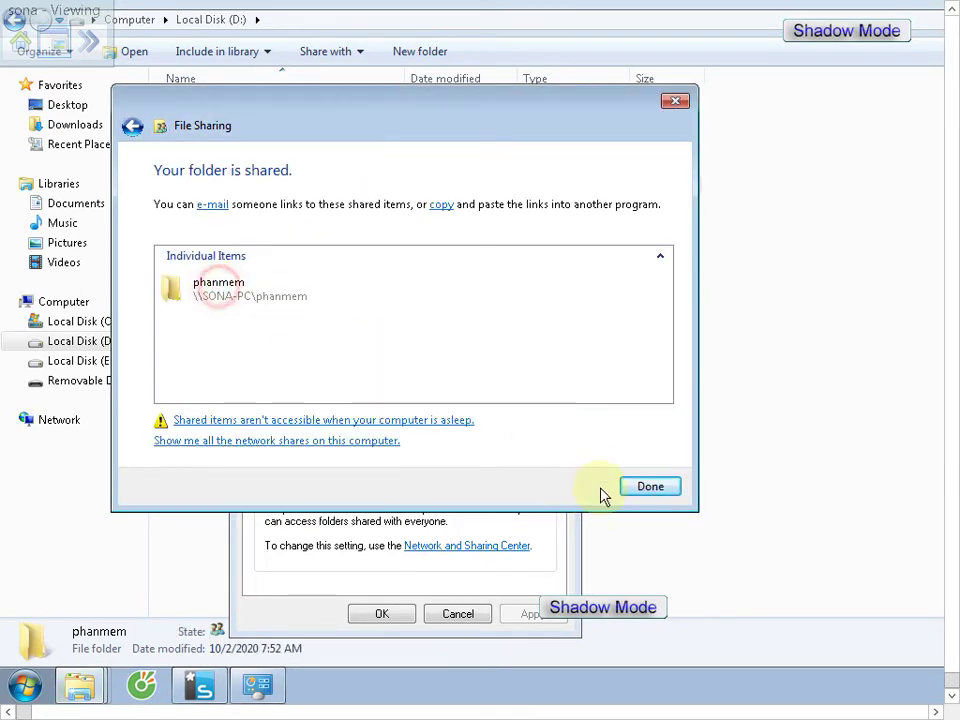
left_click(648, 486)
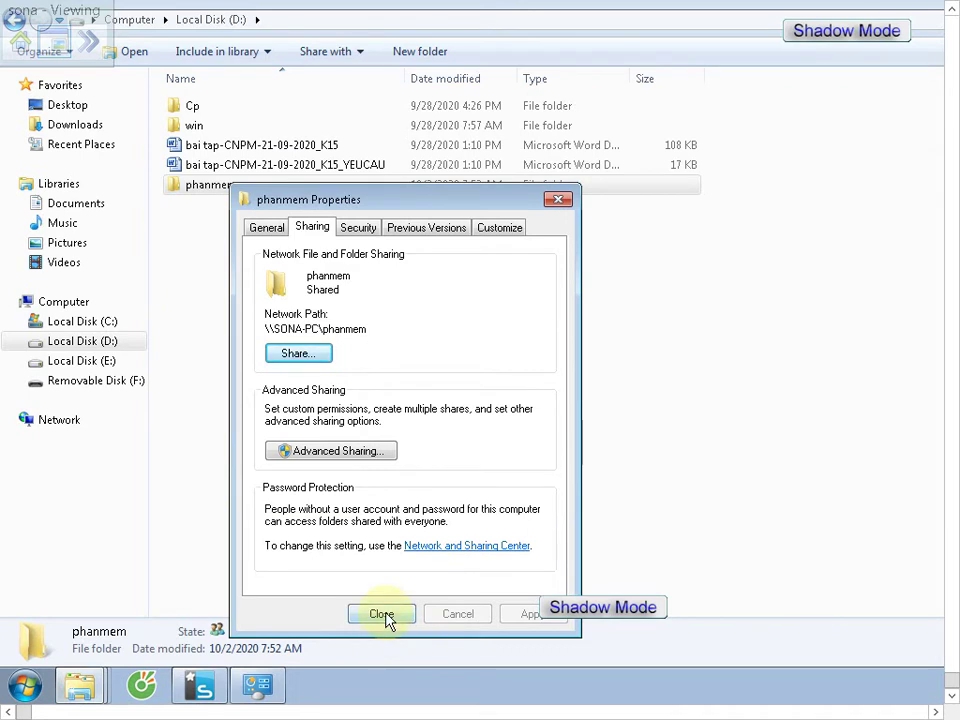
left_click(384, 614)
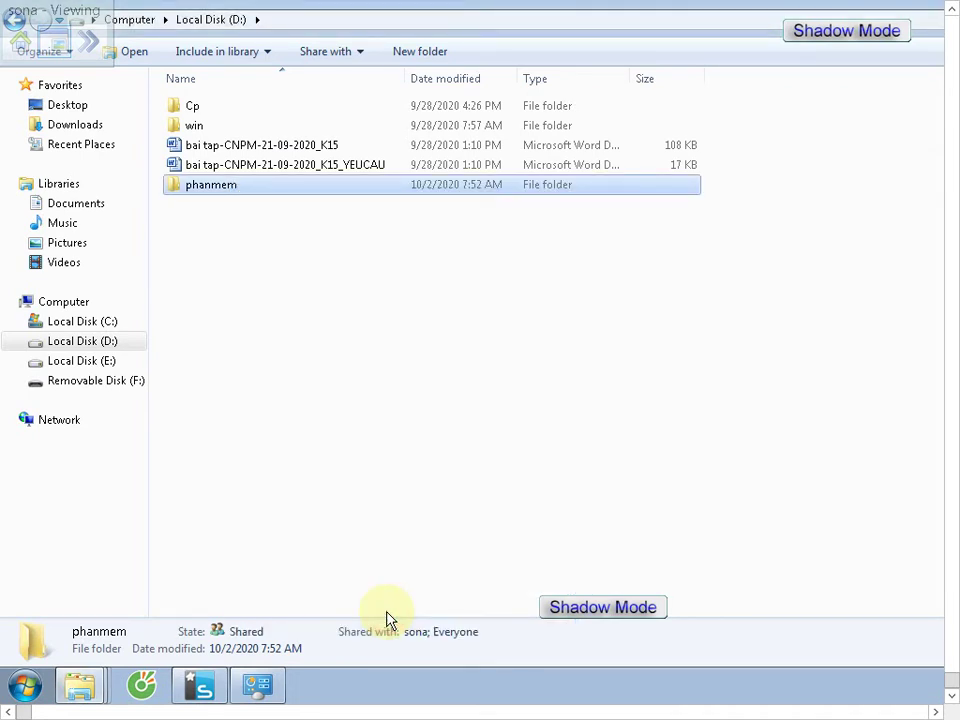
Step: Open the phanmem share through the network path \\172.29.51.42 and take the remote viewer out of full screen
left_click(321, 32)
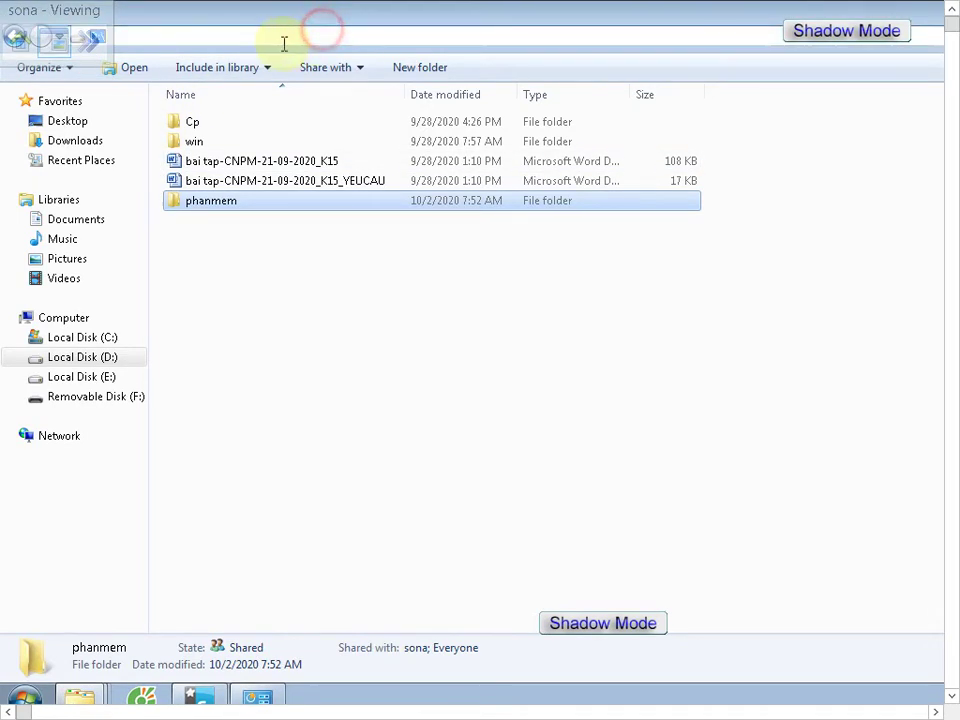
left_click_drag(73, 10, 620, 295)
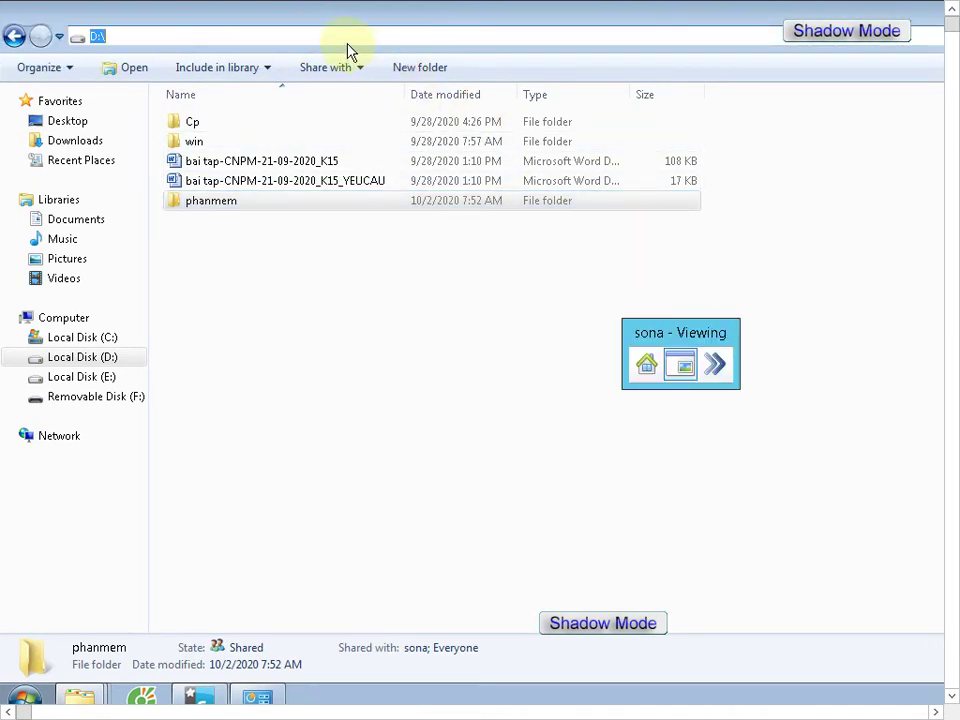
type("\\\\")
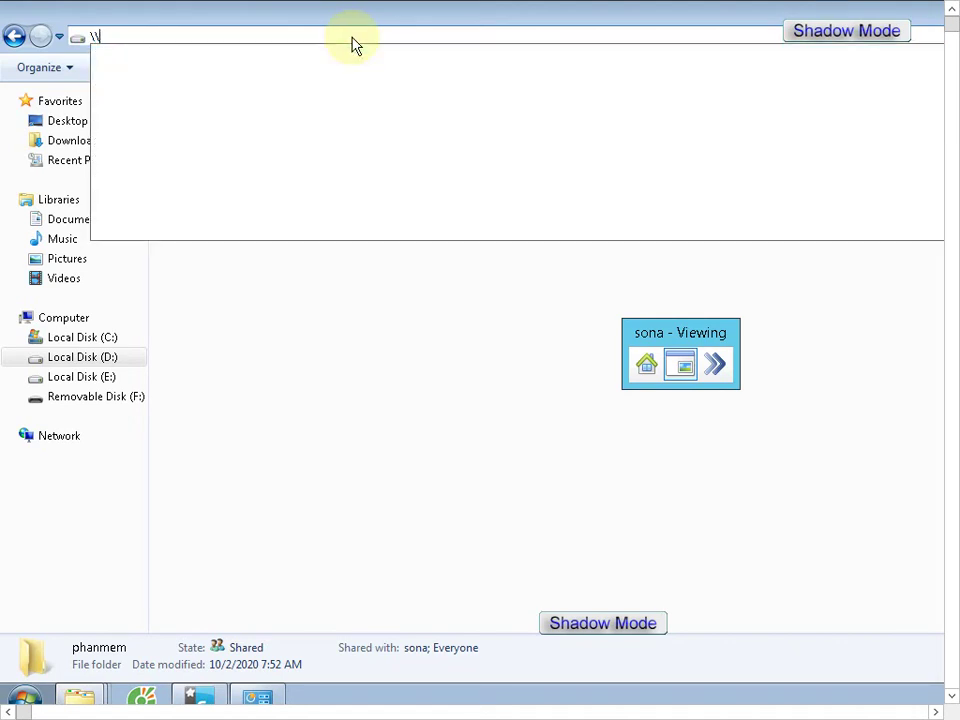
type("172")
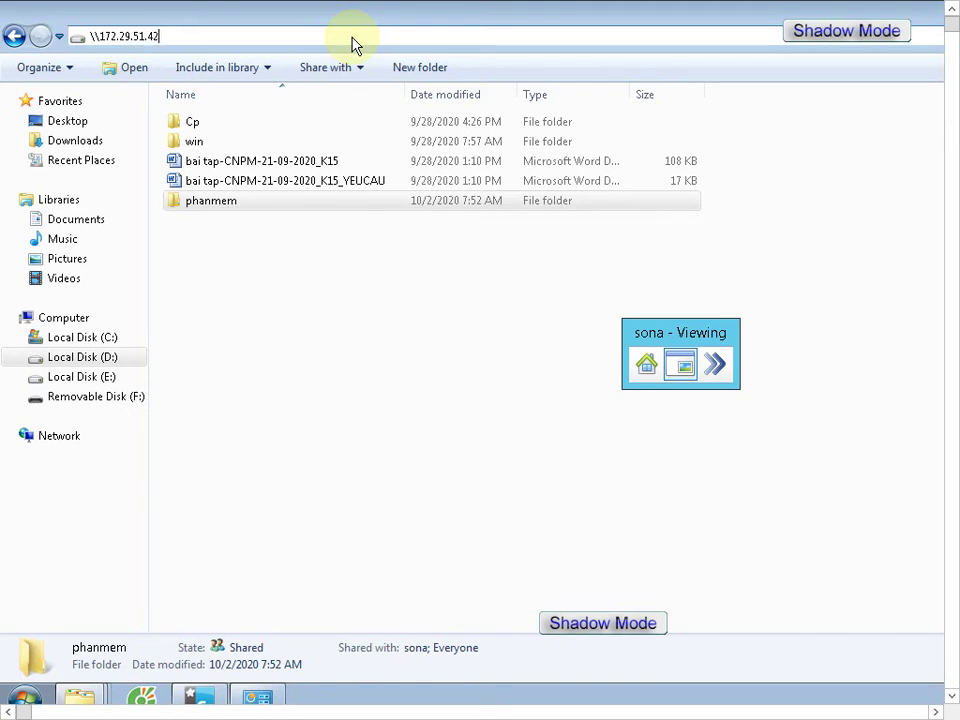
type(".29.51.42")
key("Return")
left_click(278, 120)
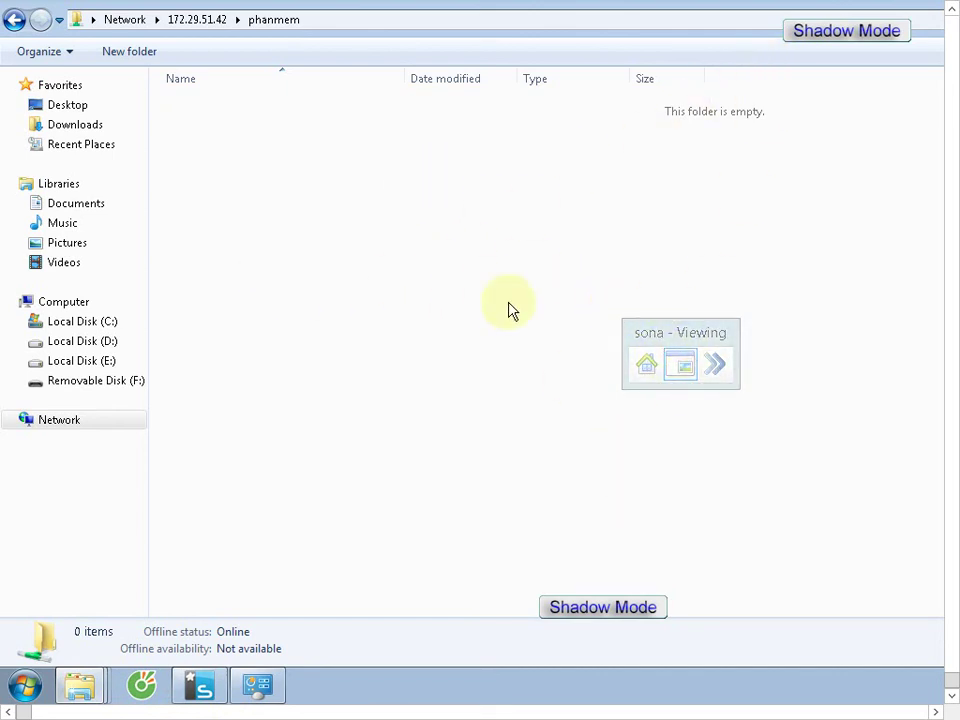
left_click(683, 369)
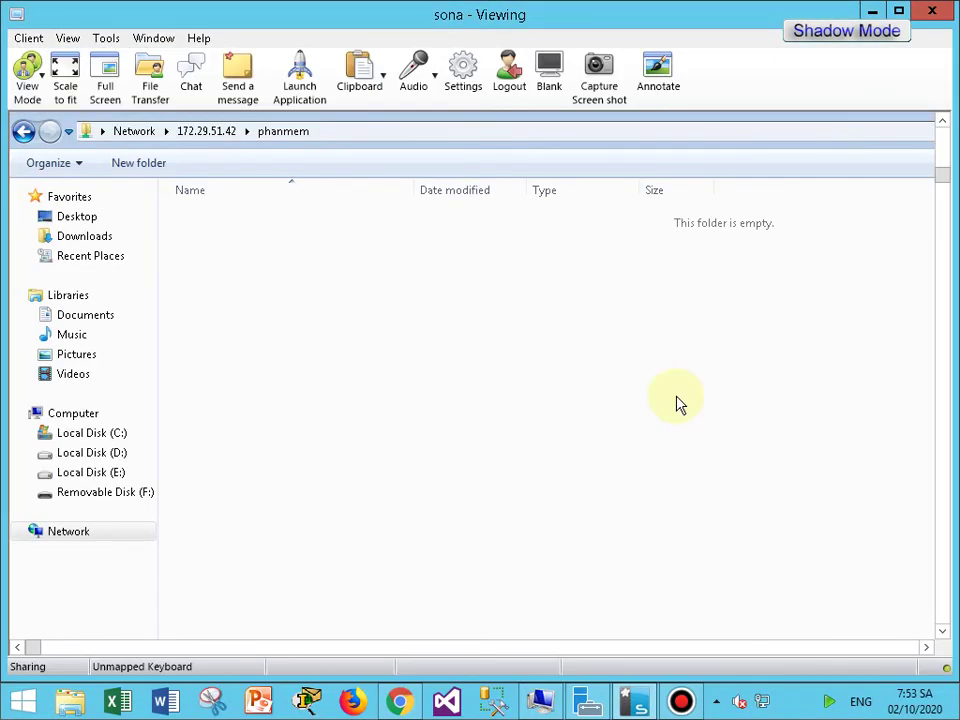